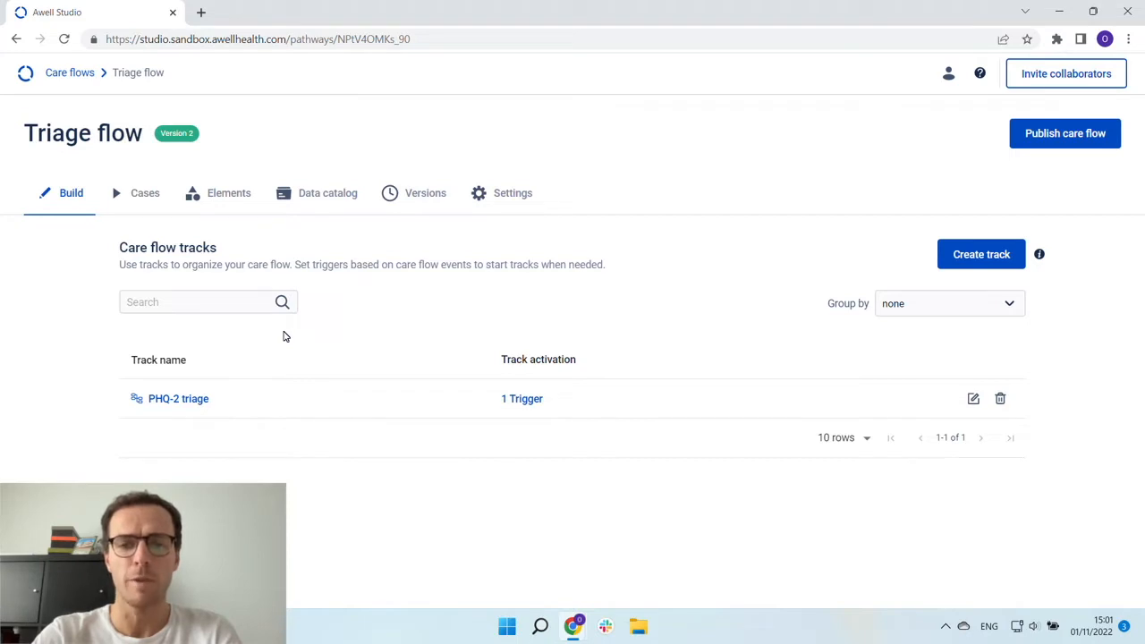
Step: Open the PHQ-2 triage track, add a new step near the Start node and open its settings
{"action": "left_click", "coordinate": [191, 402]}
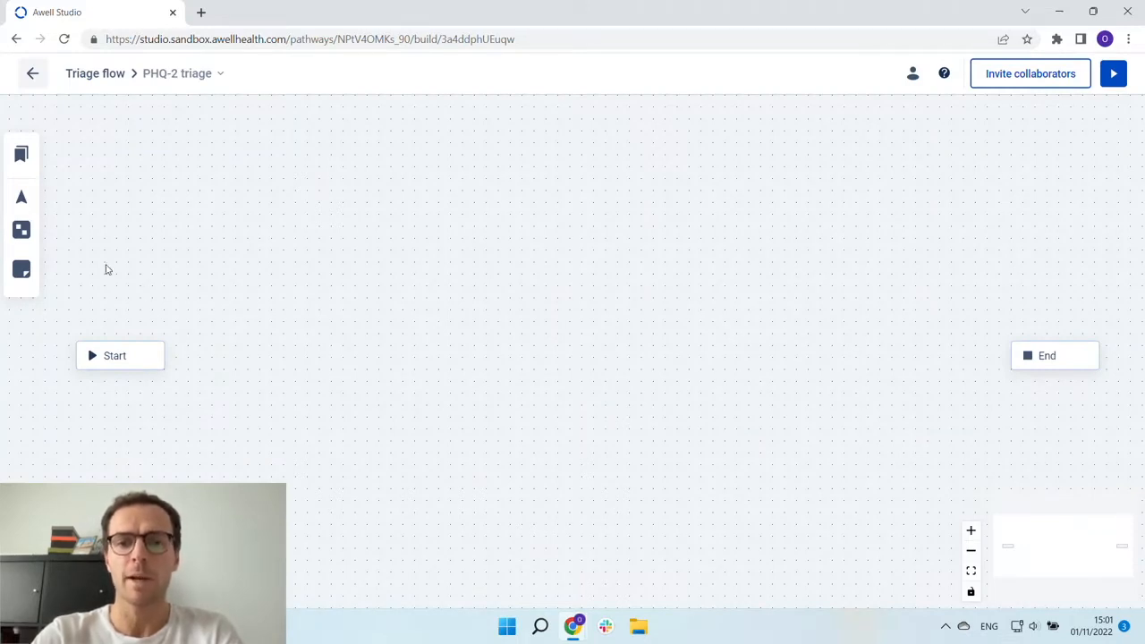
{"action": "left_click_drag", "start_coordinate": [21, 230], "coordinate": [304, 325]}
{"action": "left_click", "coordinate": [389, 352]}
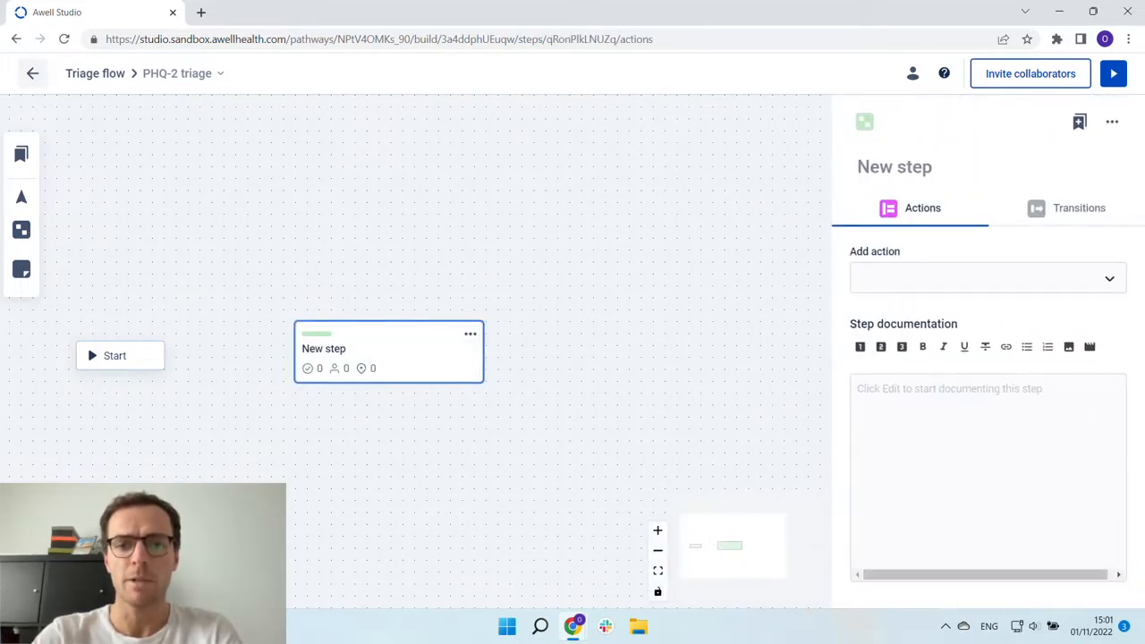
Step: Add a Form action to the new step and create a new form named PHQ-2 for it
{"action": "left_click", "coordinate": [1113, 280]}
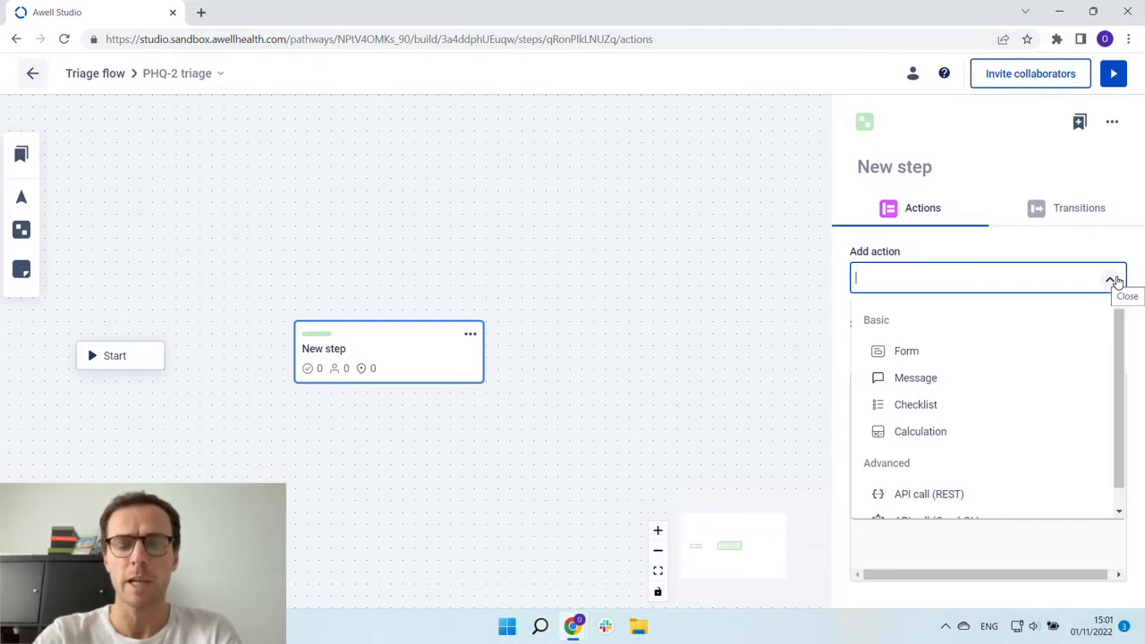
{"action": "left_click", "coordinate": [1017, 349]}
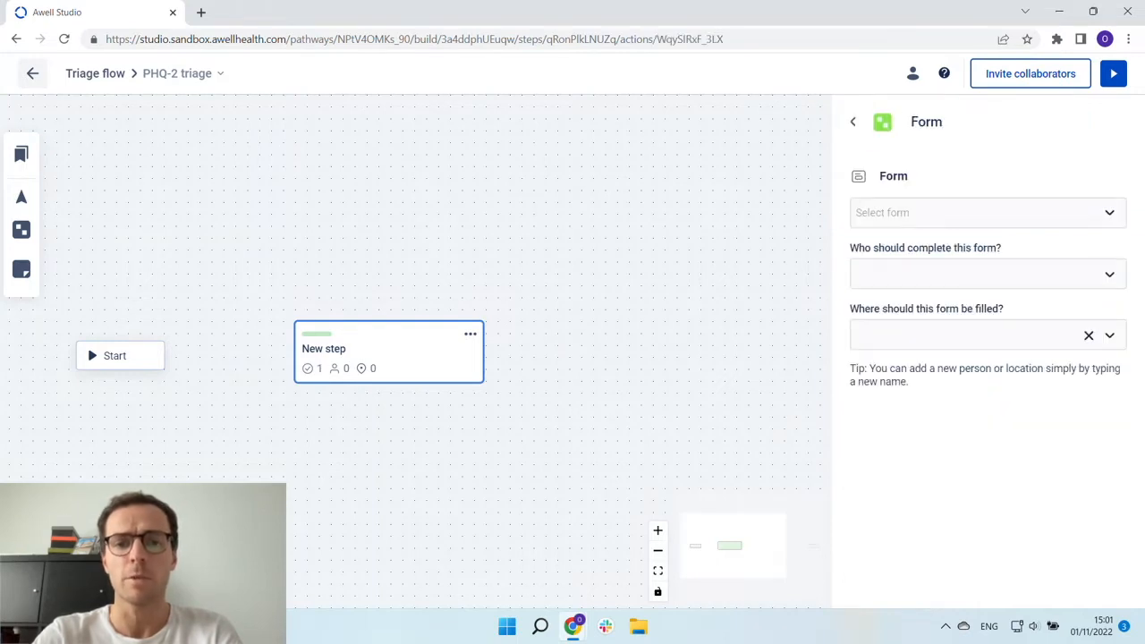
{"action": "left_click", "coordinate": [1108, 213]}
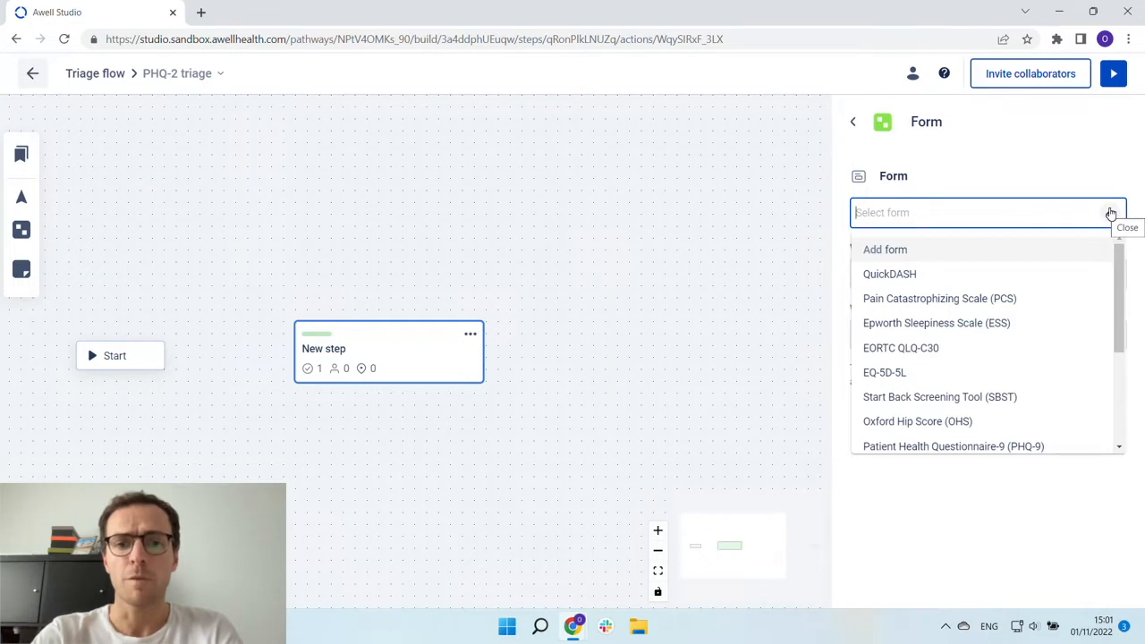
{"action": "type", "text": "PHQ-2"}
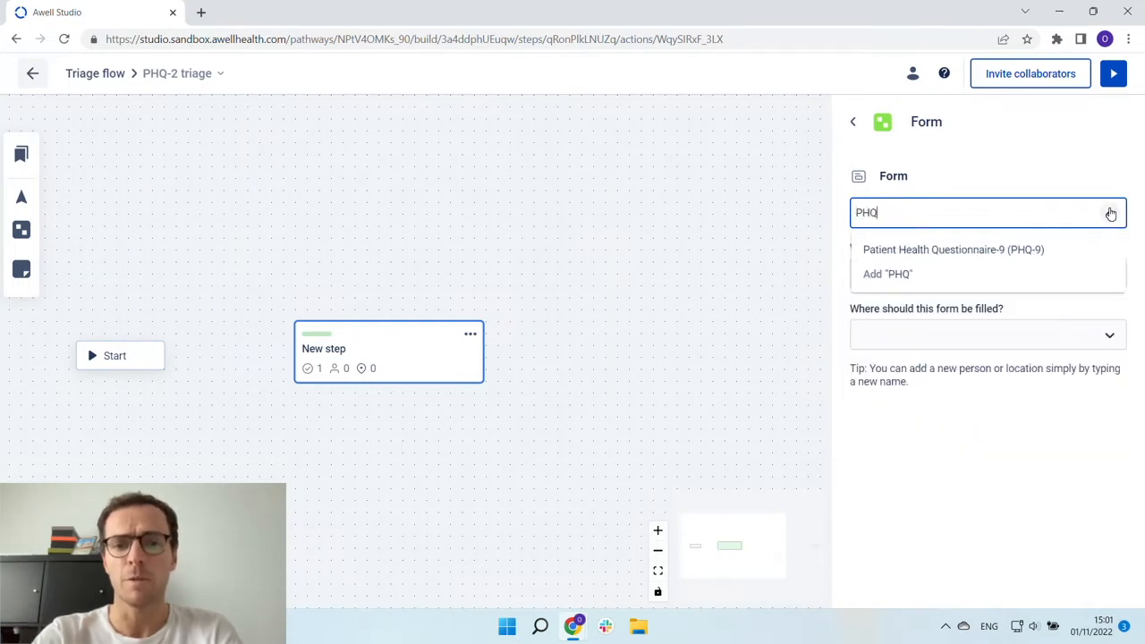
{"action": "left_click", "coordinate": [1086, 249]}
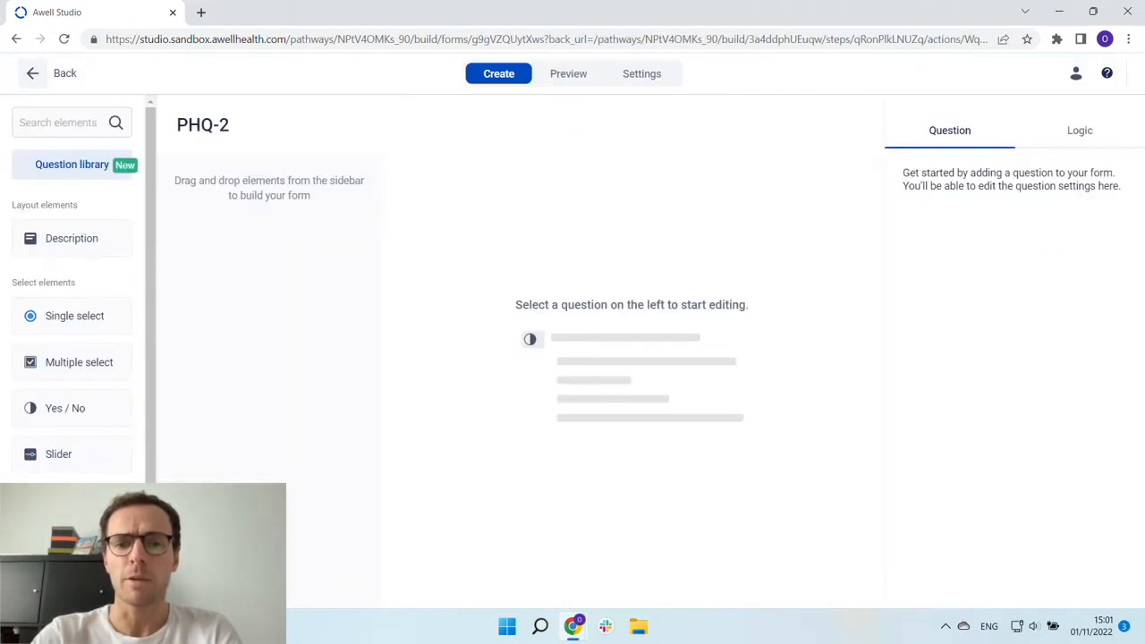
{"action": "left_click_drag", "start_coordinate": [72, 316], "coordinate": [248, 209]}
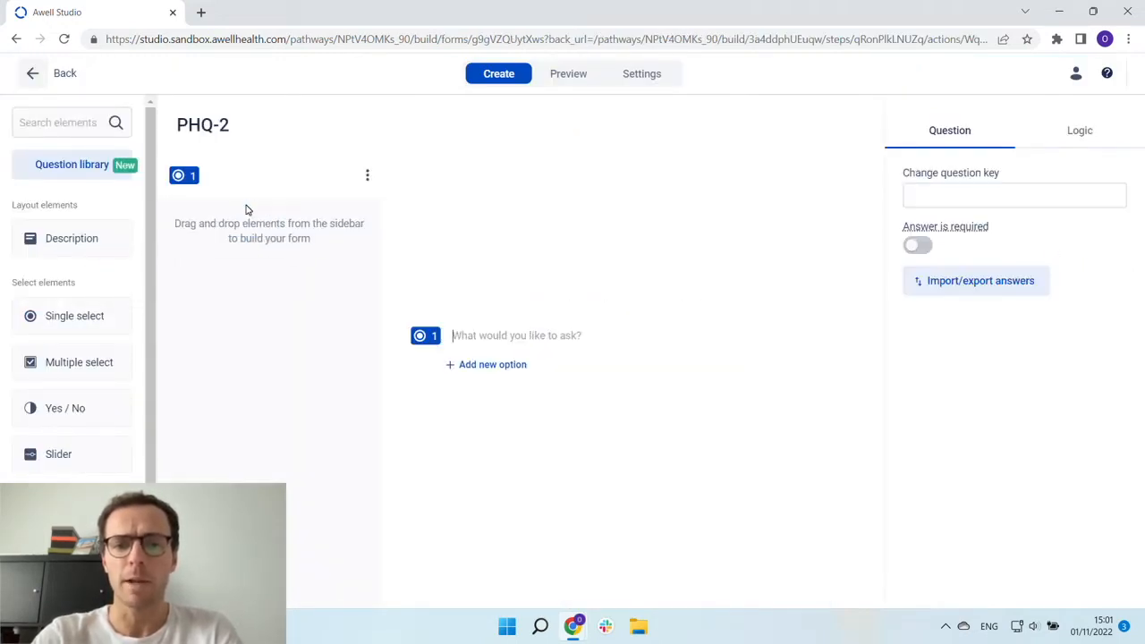
{"action": "left_click", "coordinate": [368, 177]}
{"action": "left_click", "coordinate": [350, 235]}
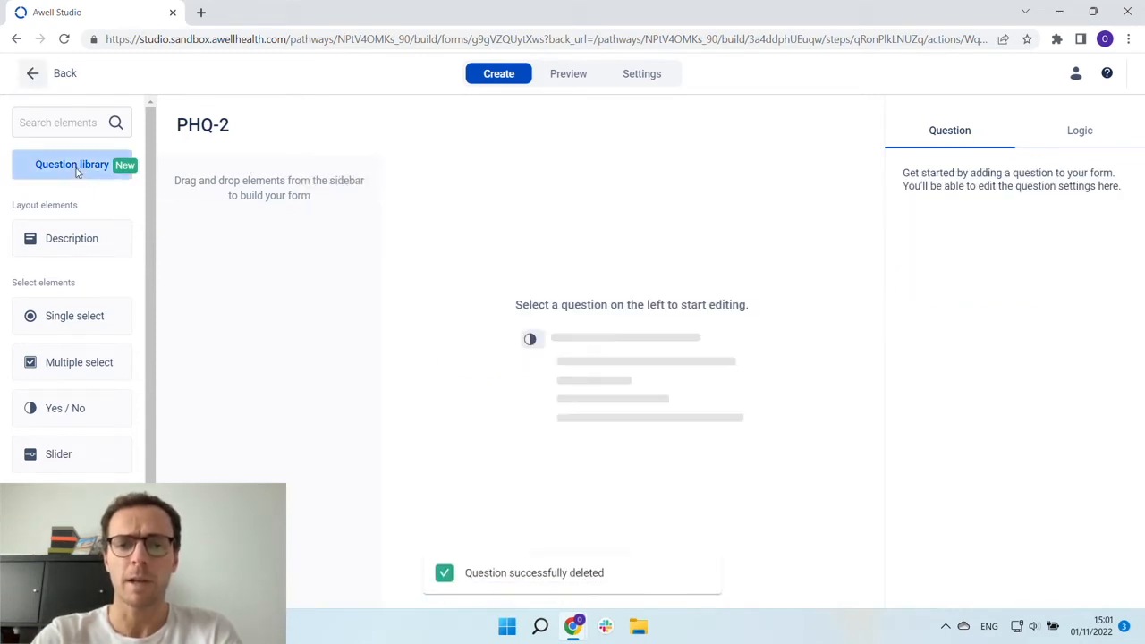
Step: Import the English Patient Health Questionnaire-2 (PHQ-2) questions from the question library into the form and view the first question
{"action": "left_click", "coordinate": [77, 170]}
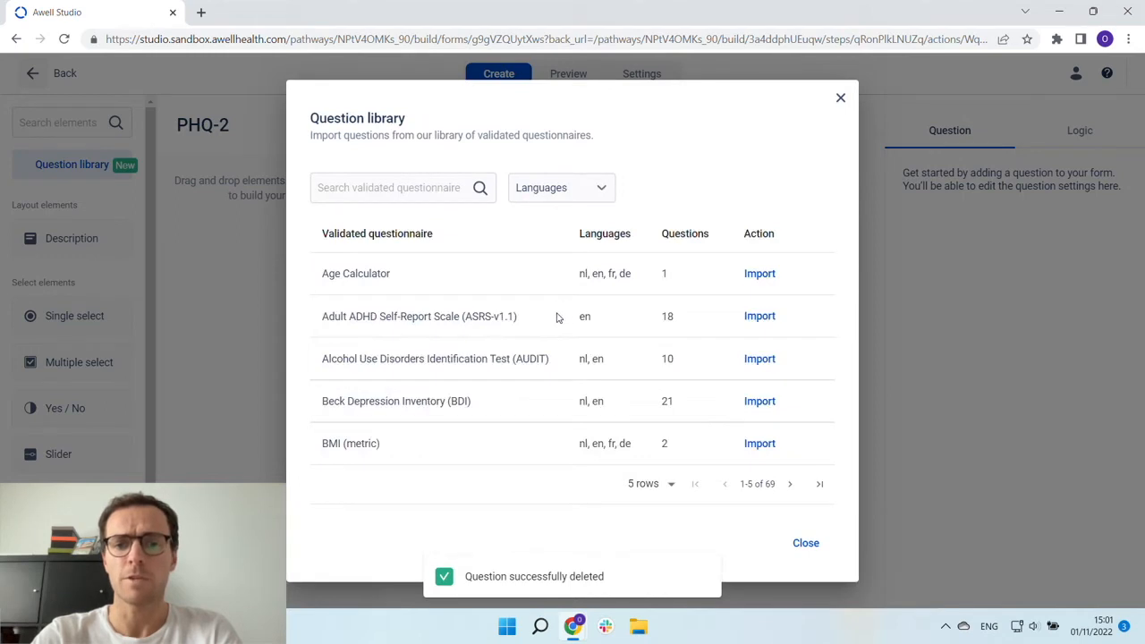
{"action": "left_click", "coordinate": [447, 189]}
{"action": "type", "text": "phq"}
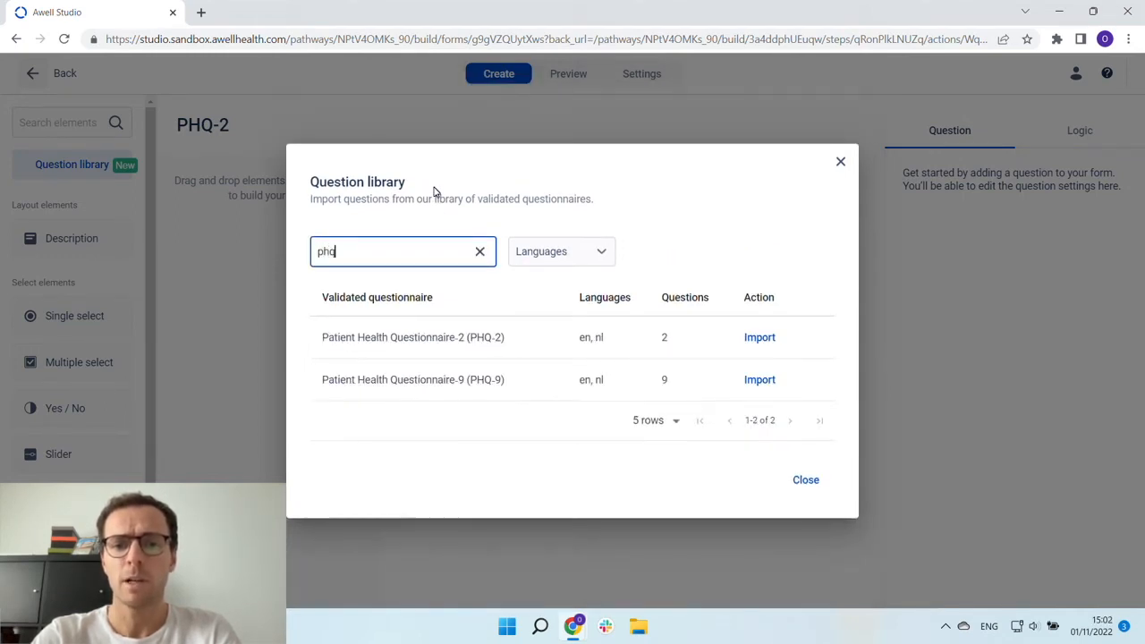
{"action": "left_click", "coordinate": [754, 344]}
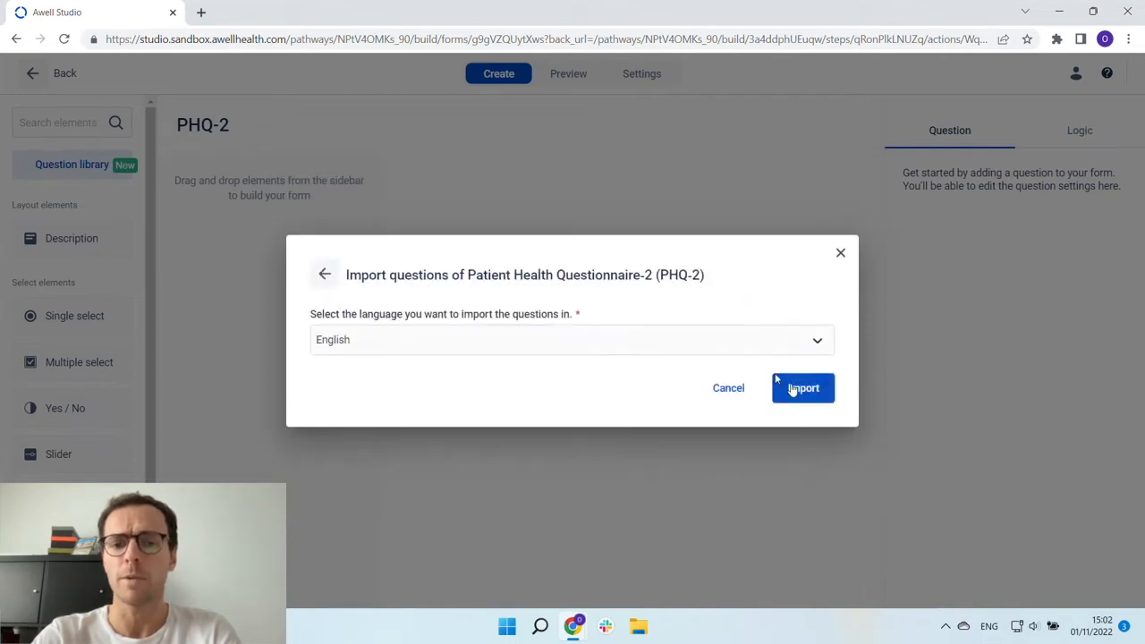
{"action": "left_click", "coordinate": [804, 396]}
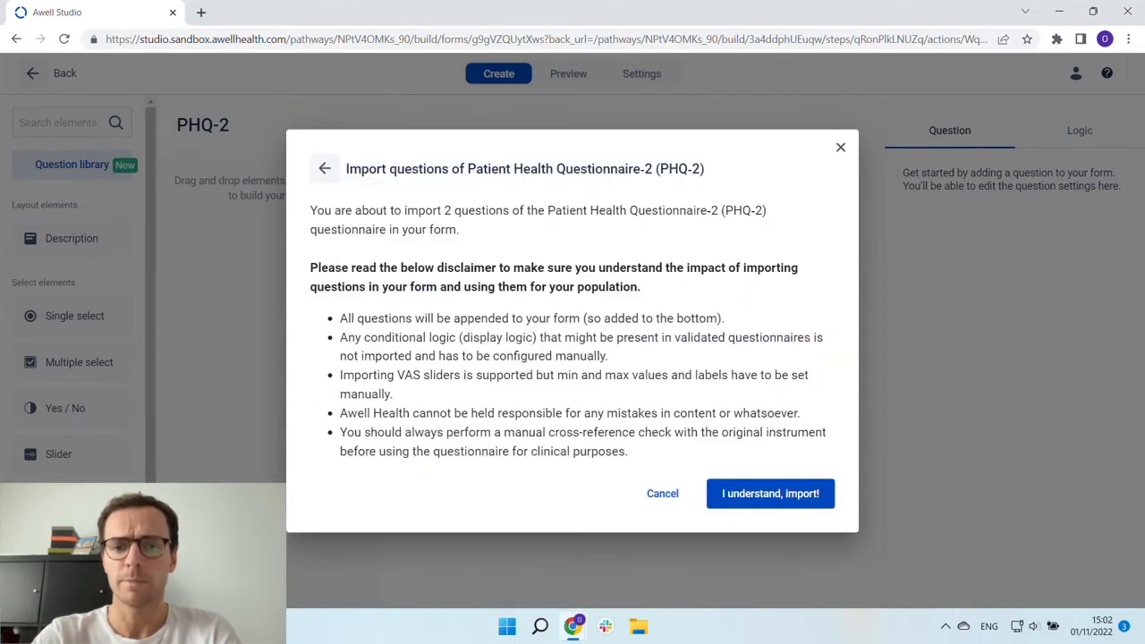
{"action": "left_click", "coordinate": [778, 496]}
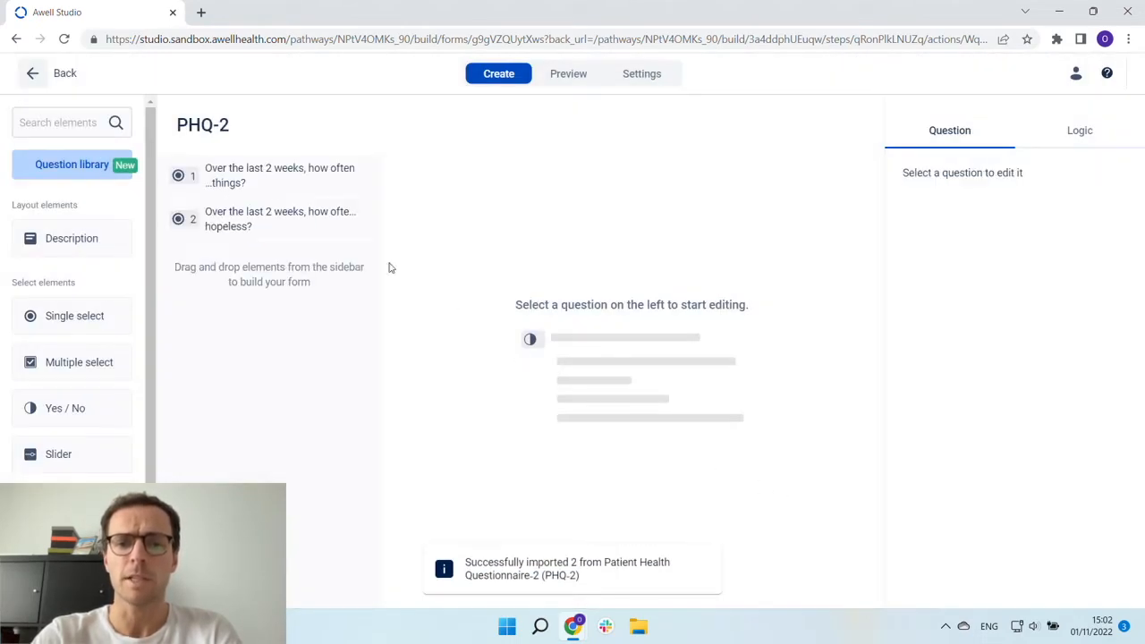
{"action": "left_click", "coordinate": [288, 183]}
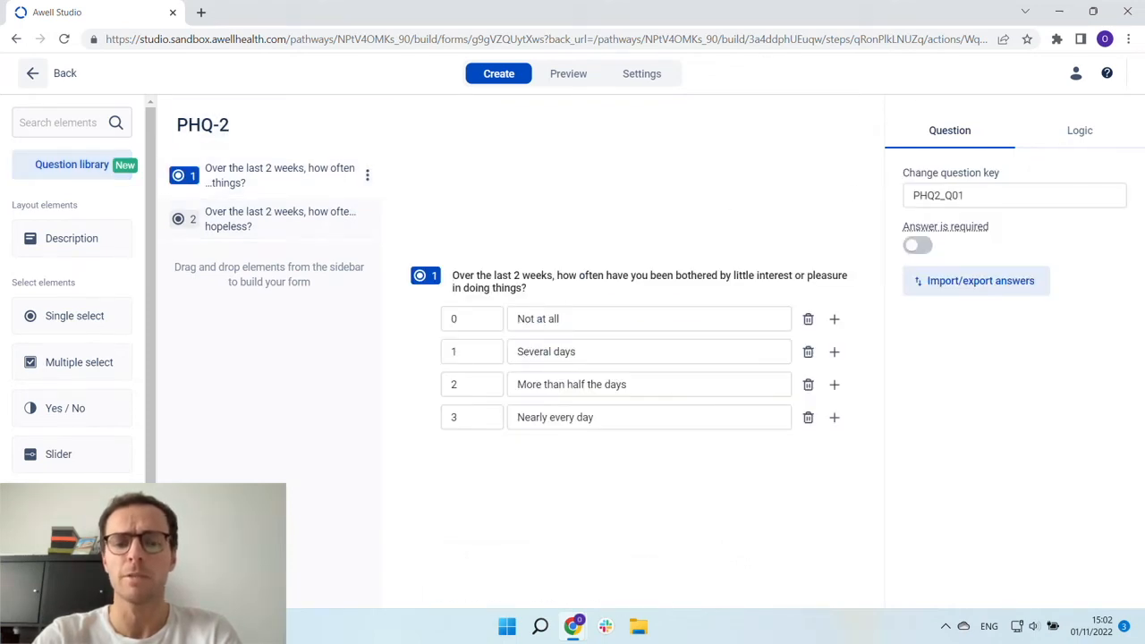
Step: Return from the form editor to the care flow and set Patient as the person who should complete the PHQ-2 form
{"action": "left_click", "coordinate": [38, 79]}
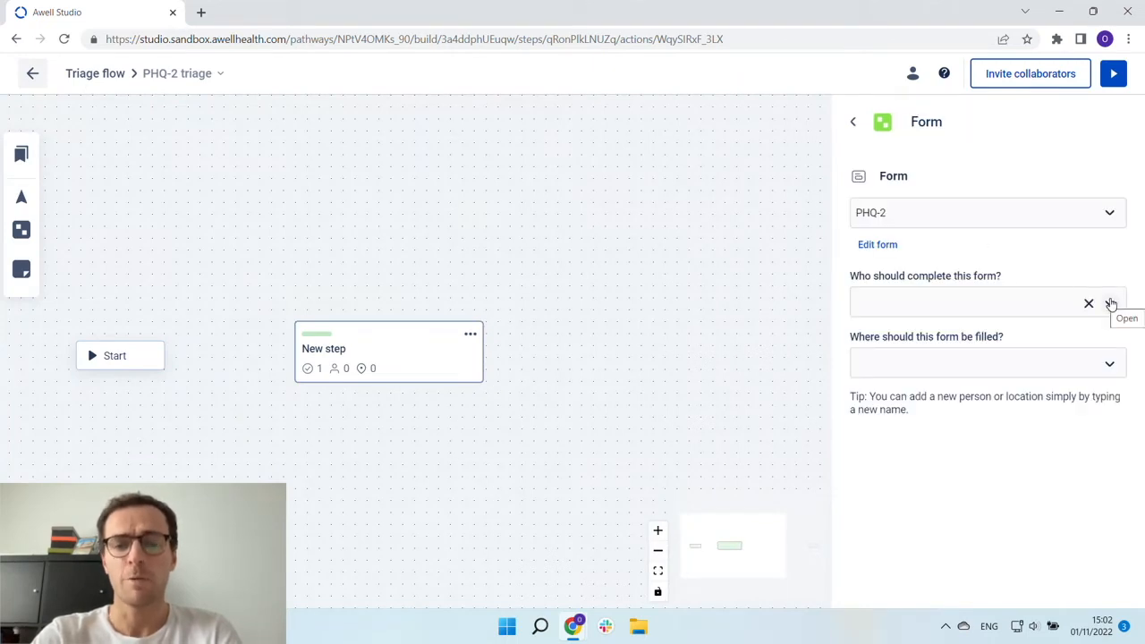
{"action": "left_click", "coordinate": [1110, 304]}
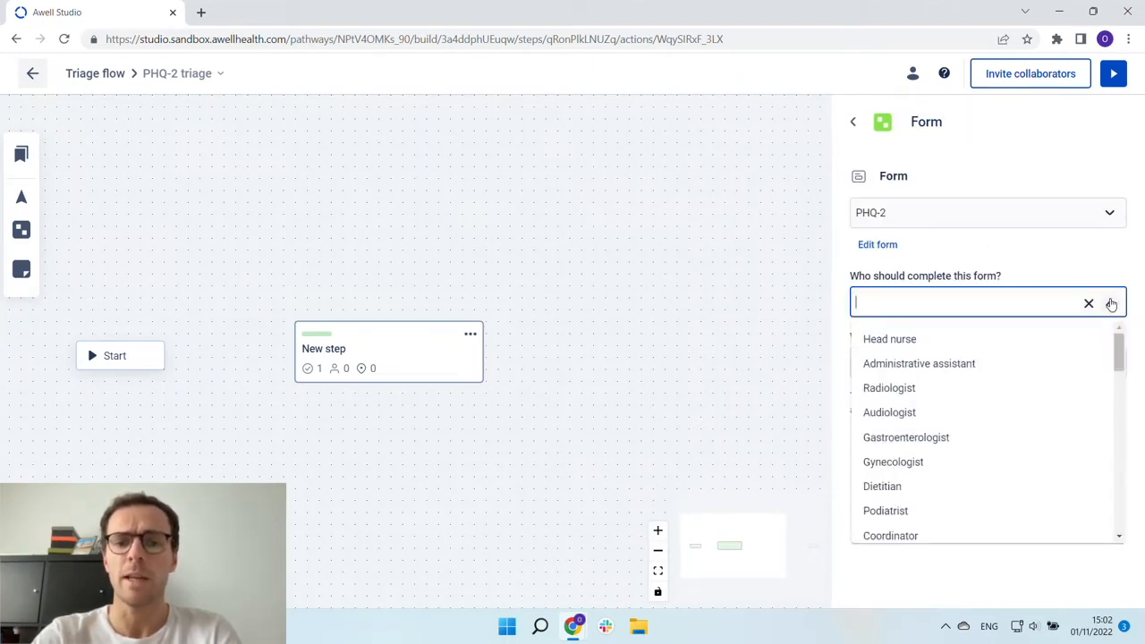
{"action": "type", "text": "patie"}
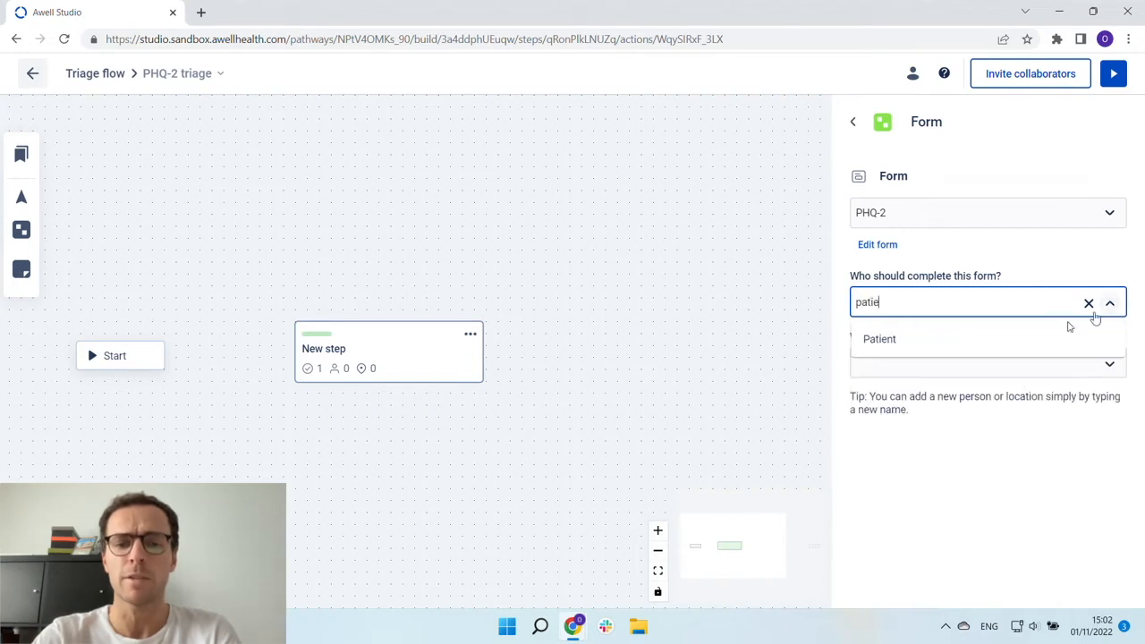
{"action": "left_click", "coordinate": [1107, 305]}
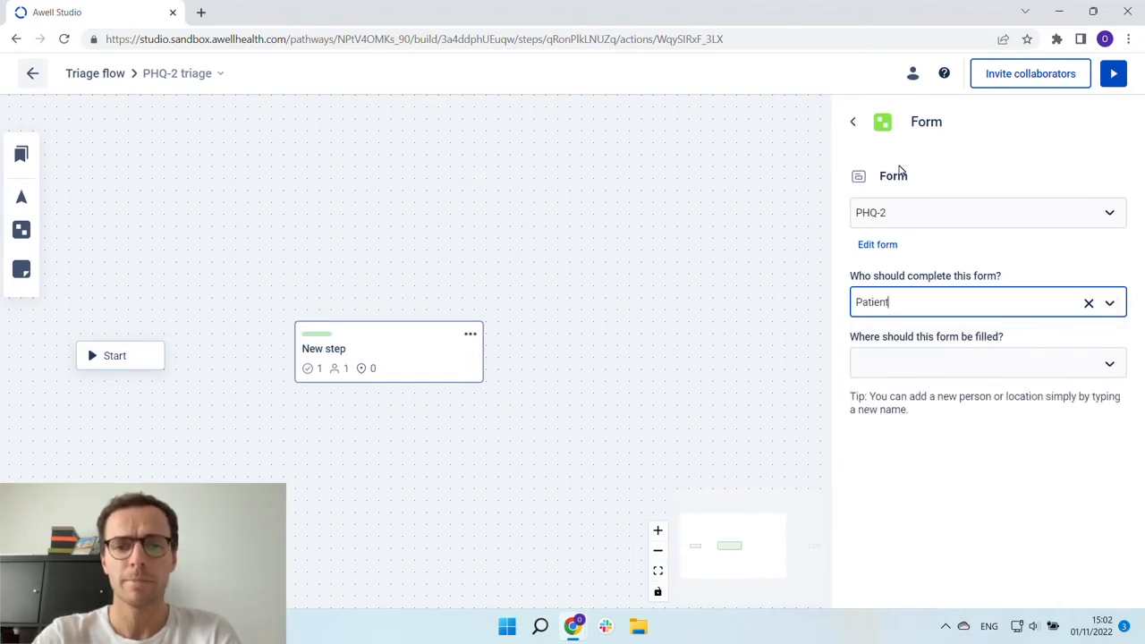
{"action": "left_click", "coordinate": [856, 124]}
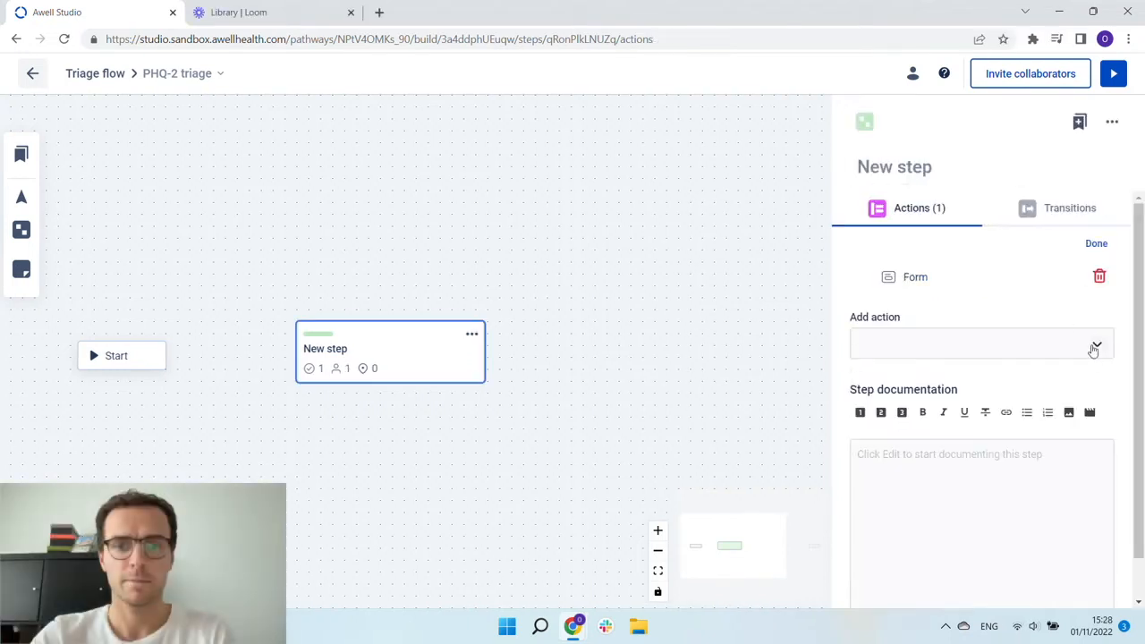
Step: Add a Calculation action to the step using the Patient Health Questionnaire-2 (PHQ-2) calculation
{"action": "left_click", "coordinate": [1093, 345]}
{"action": "left_click", "coordinate": [984, 499]}
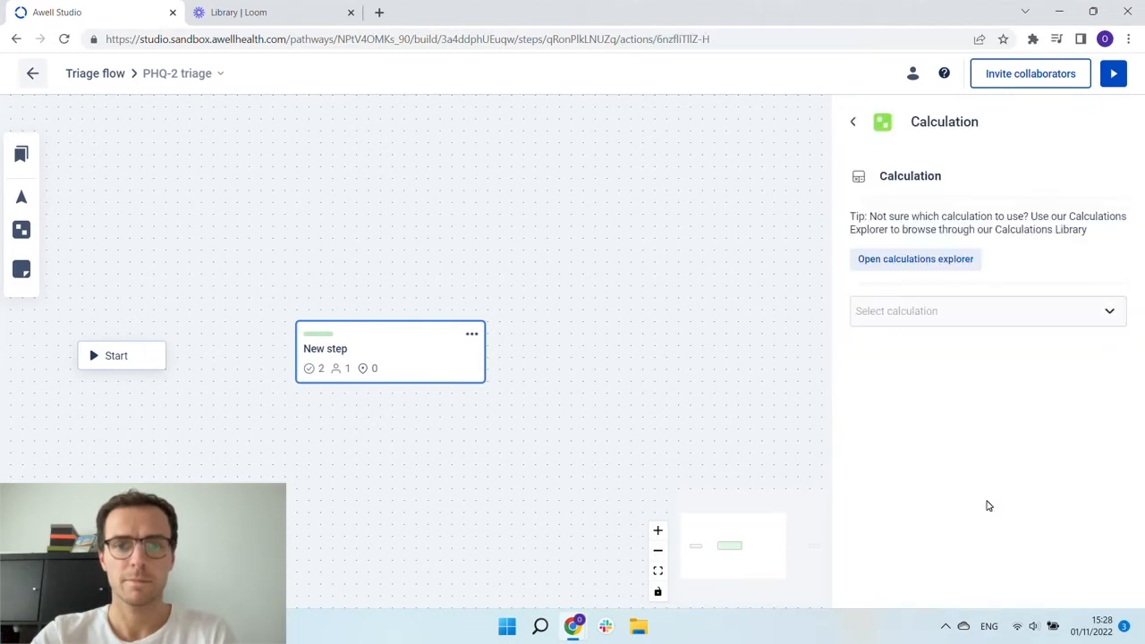
{"action": "left_click", "coordinate": [1108, 310]}
{"action": "type", "text": "phq"}
{"action": "left_click", "coordinate": [1109, 310]}
Step: Map the calculation inputs PHQ 2 Q 01 and PHQ 2 Q 02 to phq2.PHQ2_Q01 and phq2.PHQ2_Q02
{"action": "left_click", "coordinate": [1106, 420]}
{"action": "left_click", "coordinate": [1042, 480]}
{"action": "left_click", "coordinate": [1107, 479]}
{"action": "left_click", "coordinate": [1025, 564]}
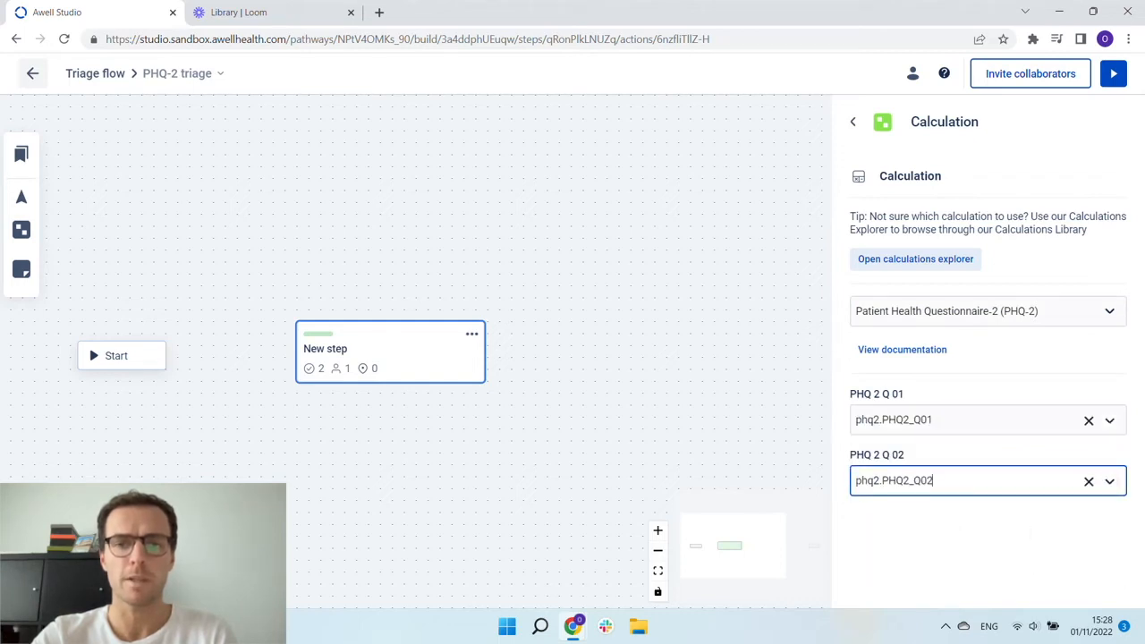
{"action": "left_click", "coordinate": [852, 122]}
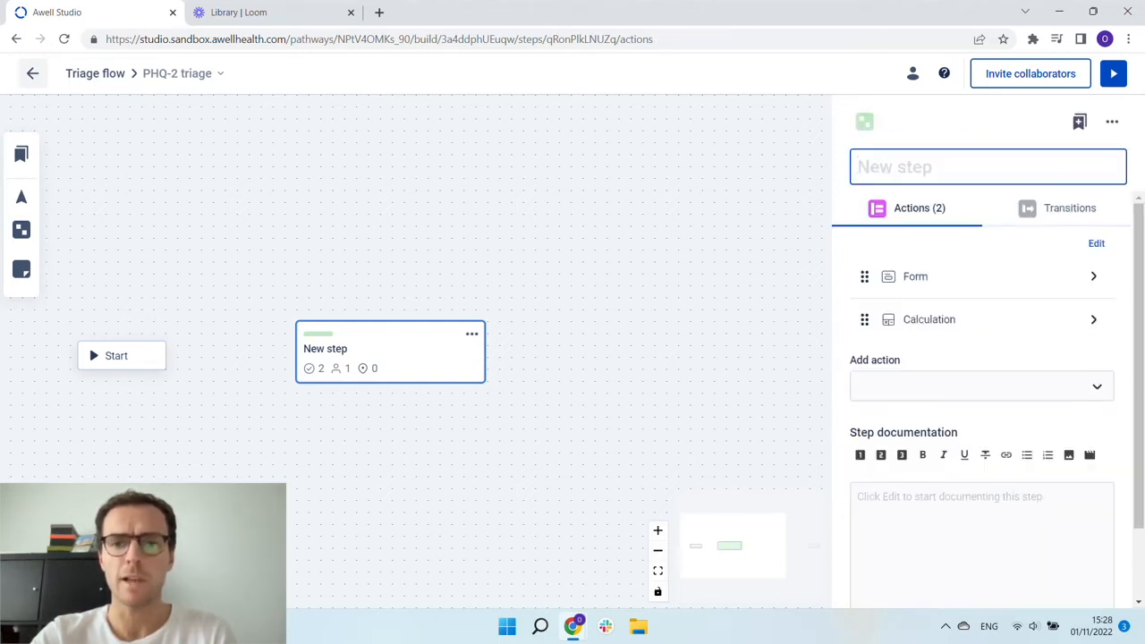
Step: Name the step PHQ-2 triage and connect the Start node to it
{"action": "type", "text": "PHQ-2 triage"}
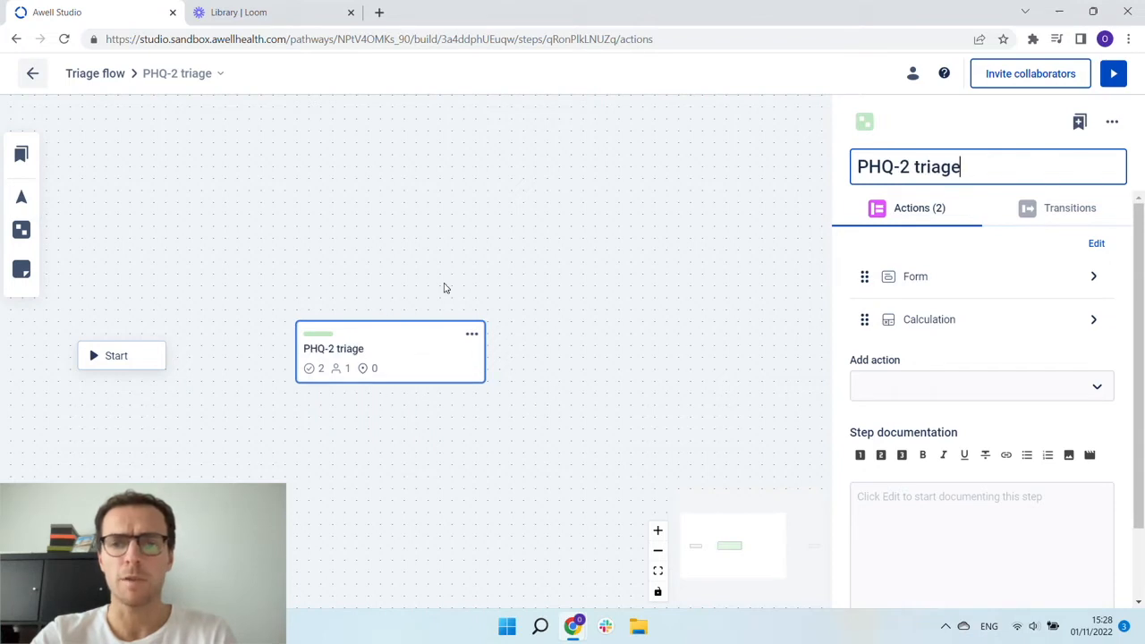
{"action": "left_click", "coordinate": [443, 288]}
{"action": "left_click_drag", "start_coordinate": [175, 355], "coordinate": [287, 352]}
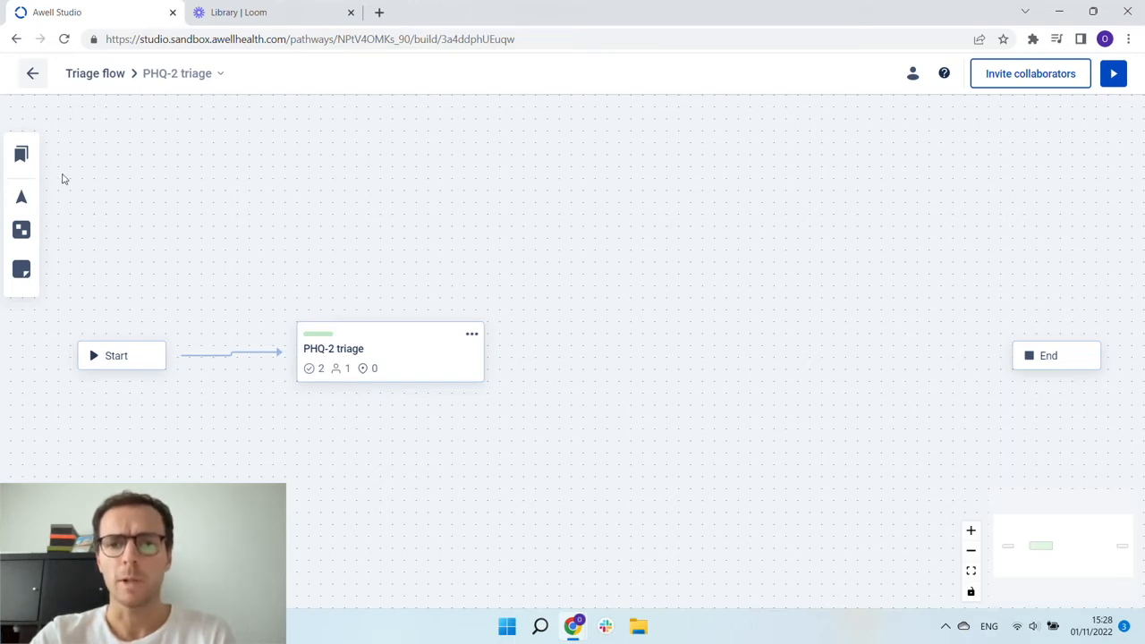
Step: Place the saved Eligible for therapy step with a blank step below it, and review the saved step's message to the patient
{"action": "left_click", "coordinate": [22, 154]}
{"action": "left_click_drag", "start_coordinate": [110, 248], "coordinate": [633, 234]}
{"action": "left_click_drag", "start_coordinate": [22, 229], "coordinate": [659, 393]}
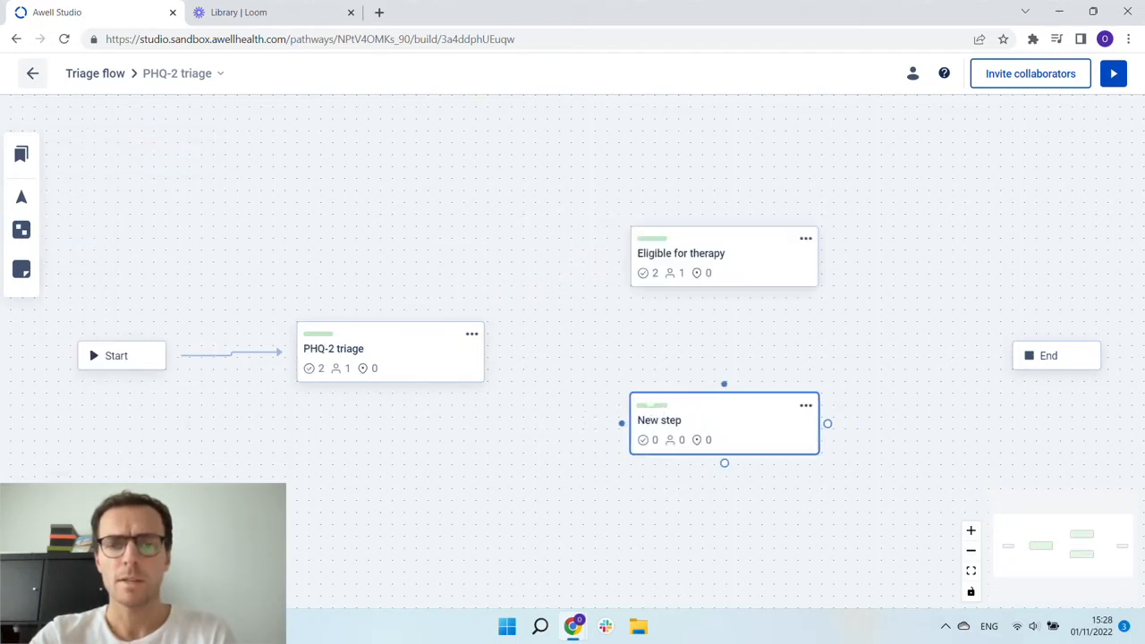
{"action": "left_click", "coordinate": [706, 255]}
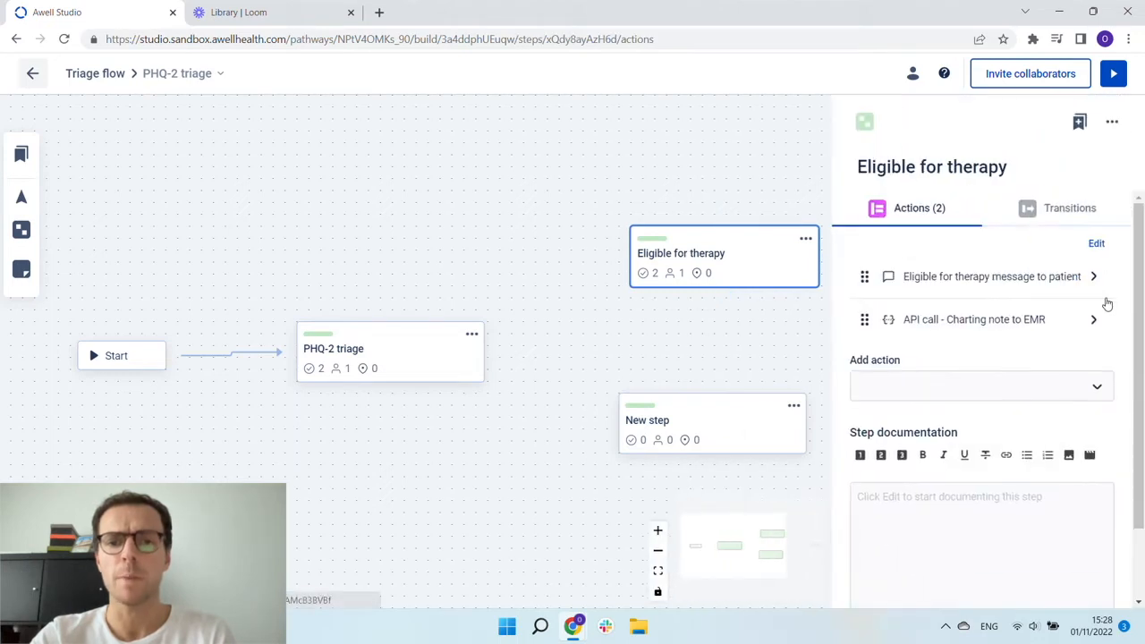
{"action": "left_click", "coordinate": [997, 276]}
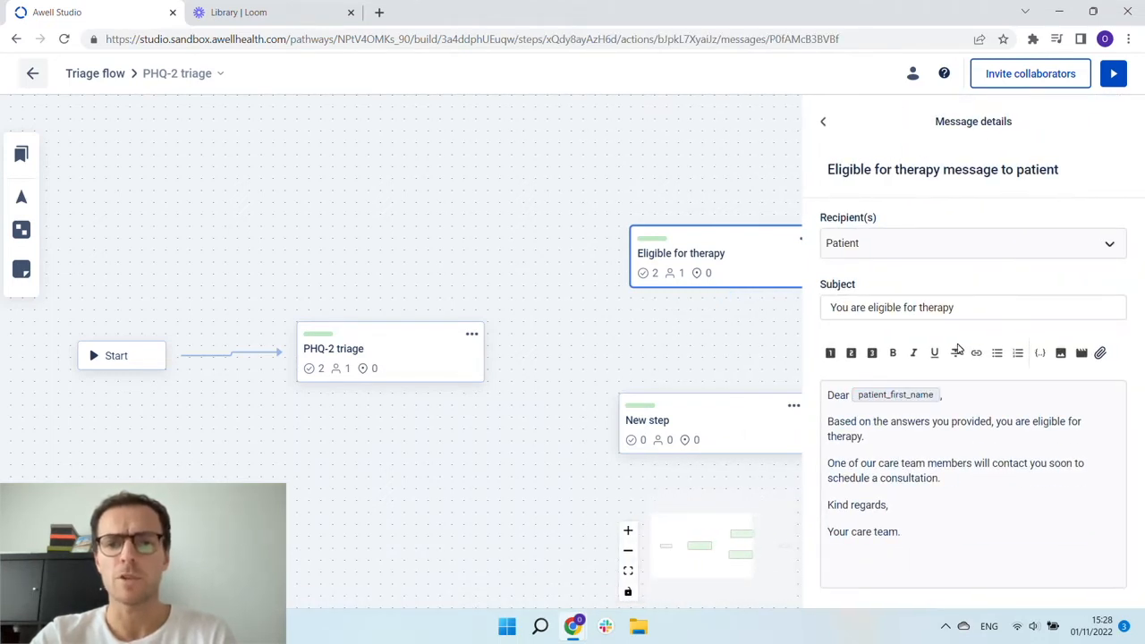
{"action": "left_click", "coordinate": [821, 122]}
Step: Name the blank step Not eligible for therapy
{"action": "left_click", "coordinate": [987, 167]}
{"action": "type", "text": "Not eli"}
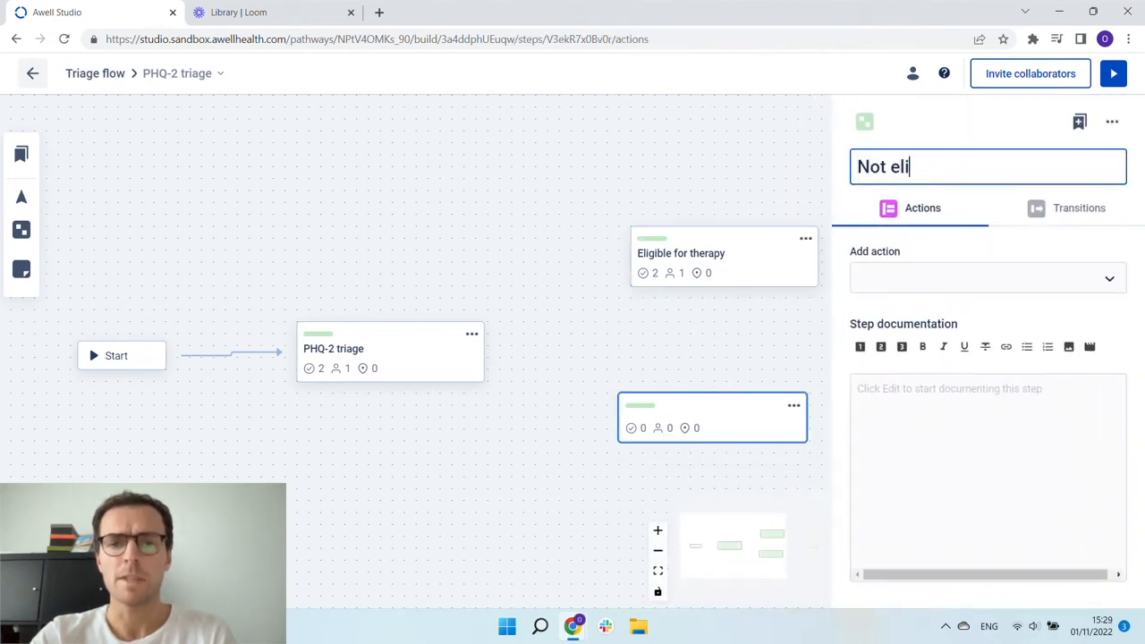
{"action": "type", "text": "gible for therapy"}
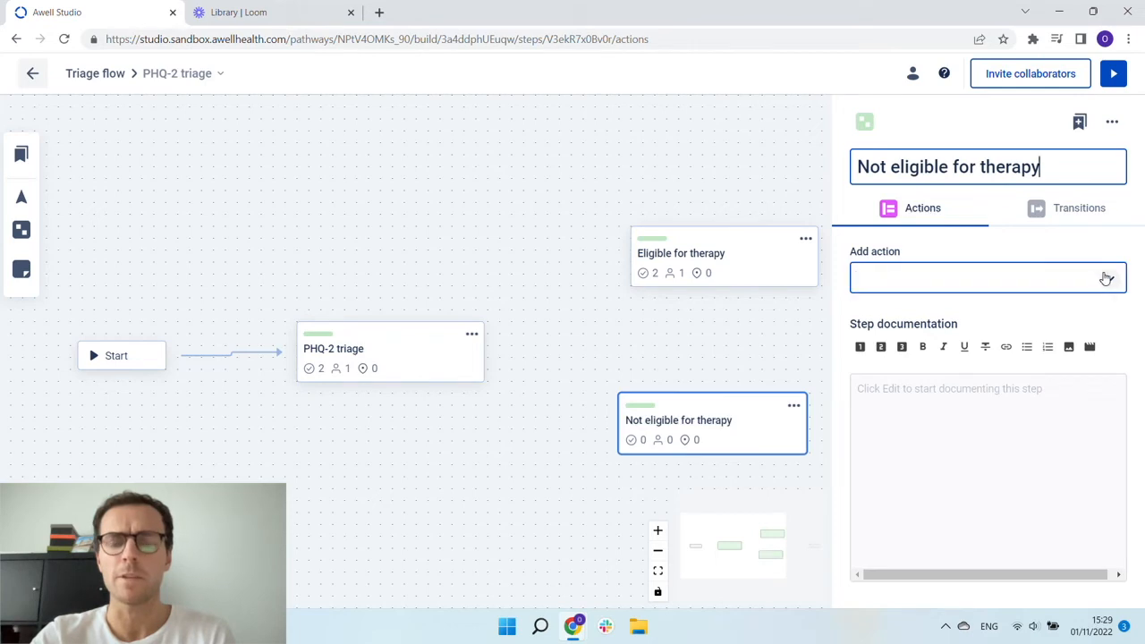
Step: Add a Message action to the Not eligible for therapy step with Patient as the recipient
{"action": "left_click", "coordinate": [1103, 277]}
{"action": "left_click", "coordinate": [956, 382]}
{"action": "left_click", "coordinate": [1107, 245]}
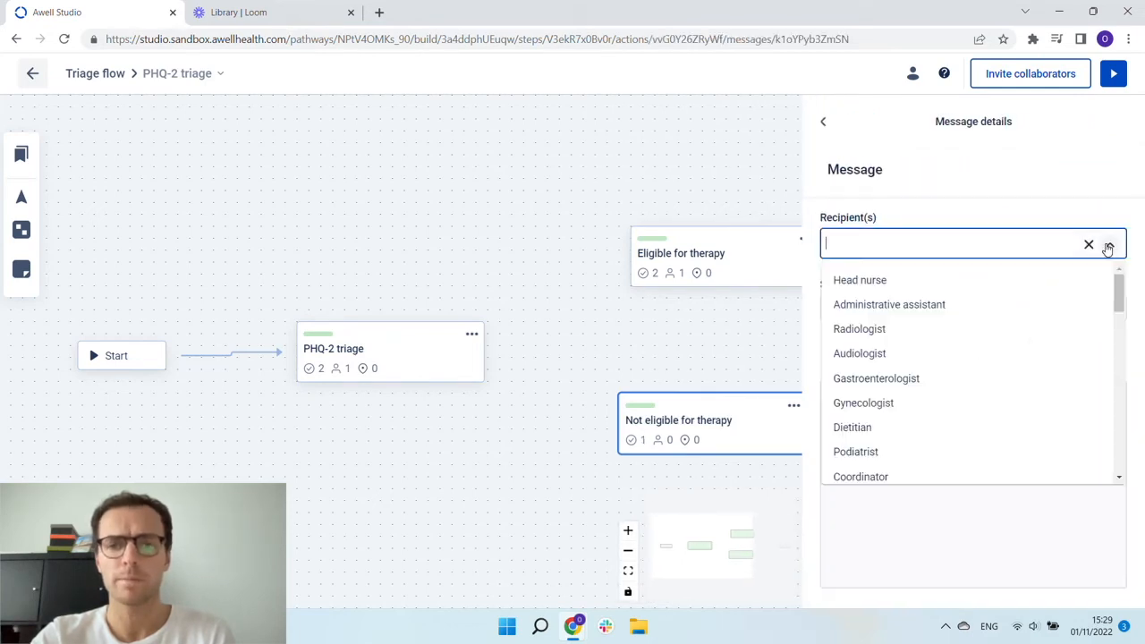
{"action": "type", "text": "pa"}
{"action": "left_click", "coordinate": [1038, 352]}
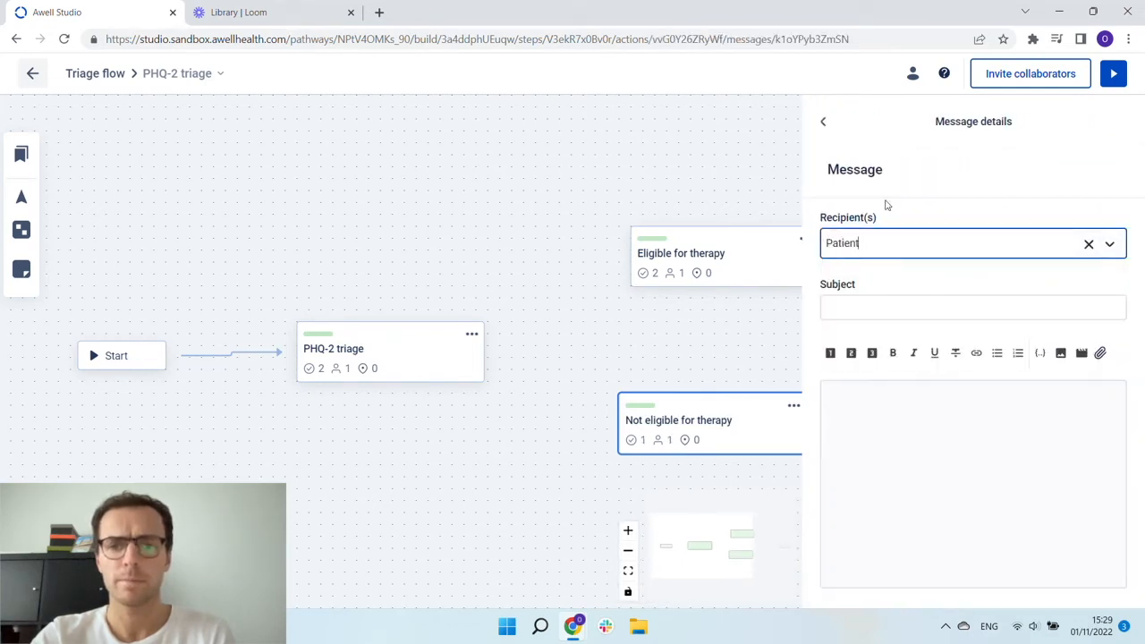
{"action": "left_click", "coordinate": [823, 122]}
Step: Connect the PHQ-2 triage step to both the Eligible for therapy and Not eligible for therapy steps
{"action": "left_click", "coordinate": [698, 195]}
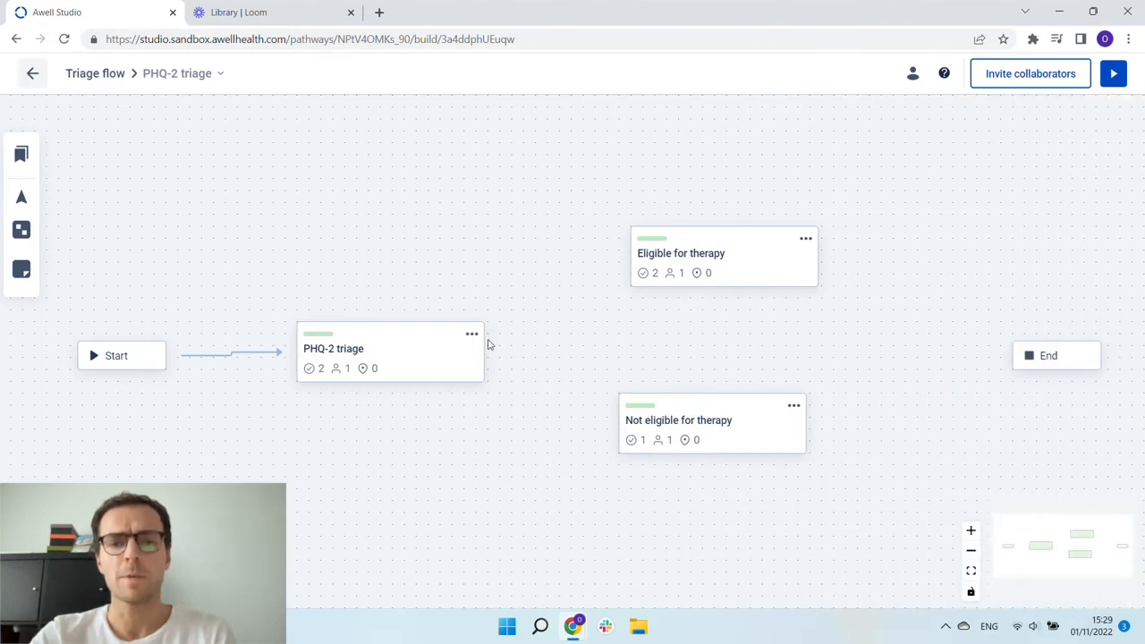
{"action": "left_click_drag", "start_coordinate": [494, 352], "coordinate": [636, 254]}
{"action": "left_click_drag", "start_coordinate": [493, 352], "coordinate": [594, 423]}
Step: Condition the transition to Eligible for therapy on phq_2.PHQ2_SCORE being higher than or equal to 2, and review its timing options
{"action": "left_click", "coordinate": [566, 310]}
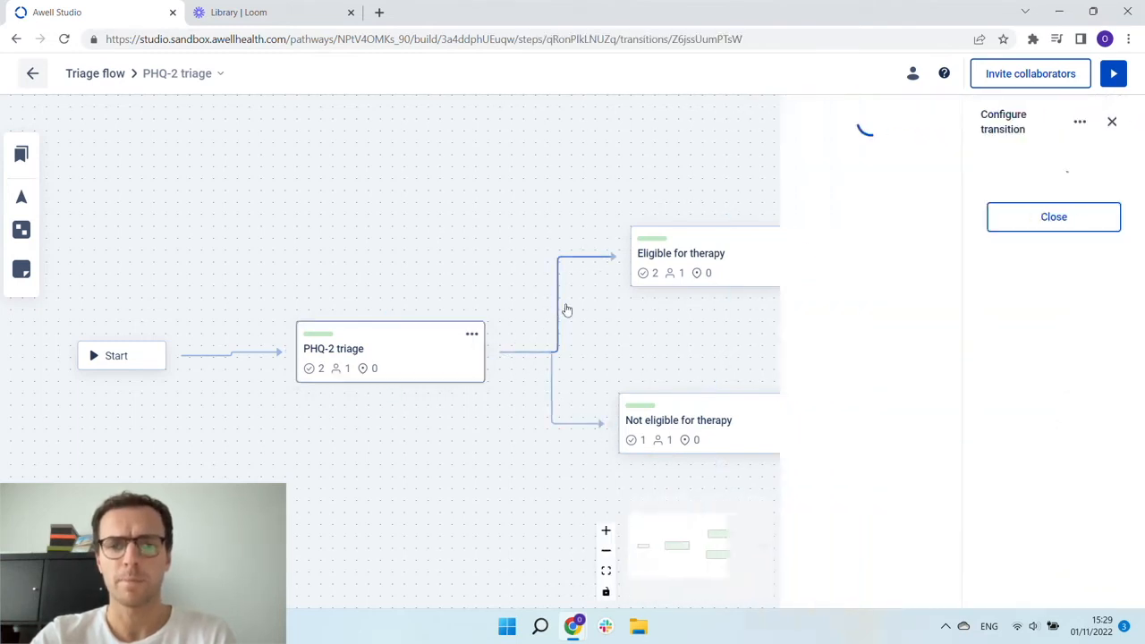
{"action": "left_click", "coordinate": [915, 191]}
{"action": "left_click", "coordinate": [1068, 219]}
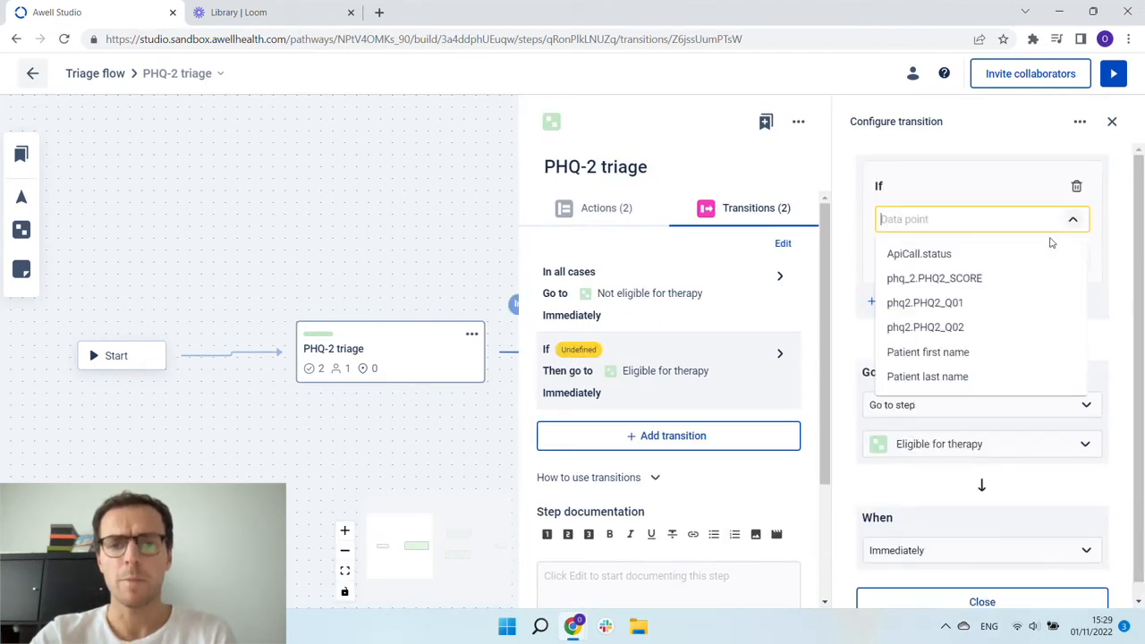
{"action": "left_click", "coordinate": [1004, 277]}
{"action": "left_click", "coordinate": [1069, 262]}
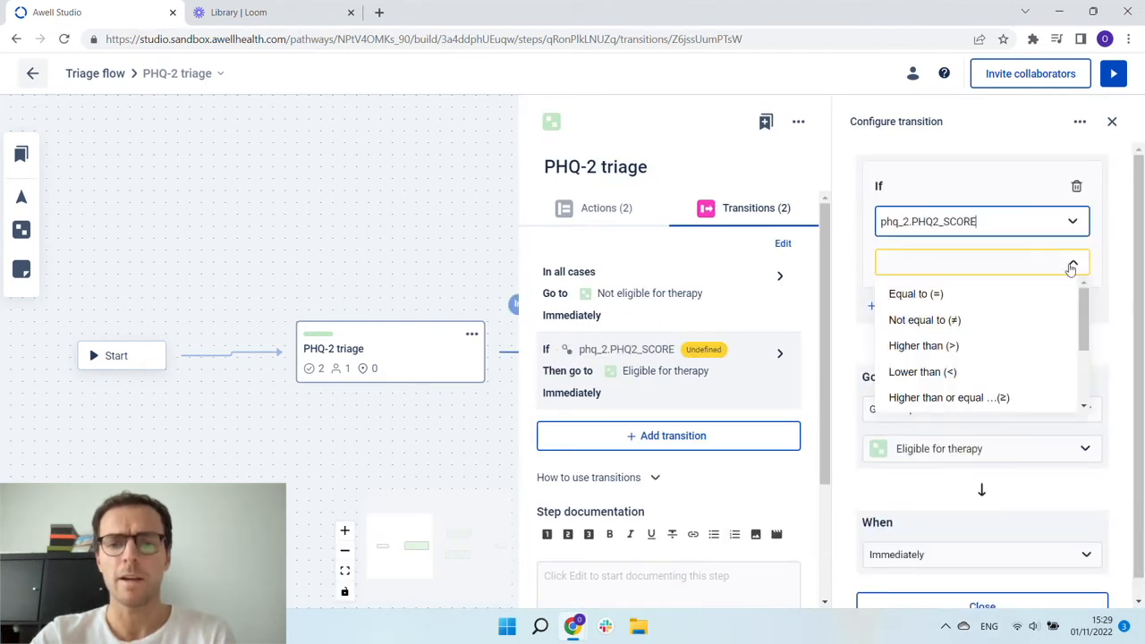
{"action": "scroll", "coordinate": [1020, 329], "scroll_direction": "down", "scroll_amount": 1}
{"action": "left_click", "coordinate": [994, 326]}
{"action": "type", "text": "3"}
{"action": "key", "text": "BackSpace"}
{"action": "type", "text": "2"}
{"action": "left_click", "coordinate": [1081, 533]}
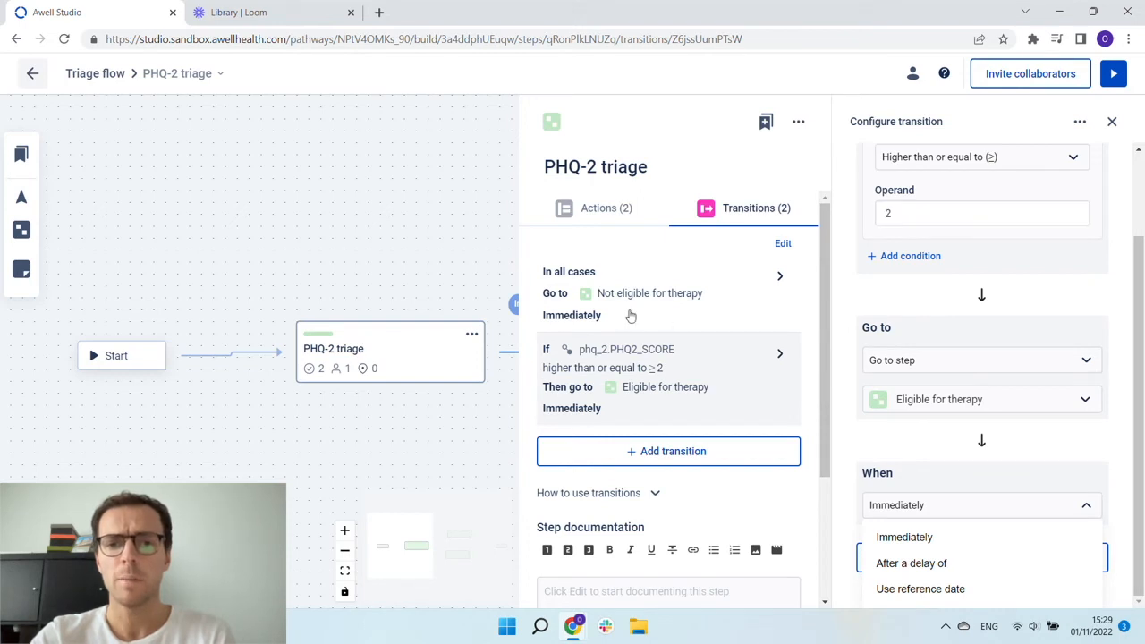
{"action": "left_click", "coordinate": [462, 247]}
Step: Condition the transition to Not eligible for therapy on phq_2.PHQ2_SCORE being lower than 3
{"action": "left_click", "coordinate": [552, 365]}
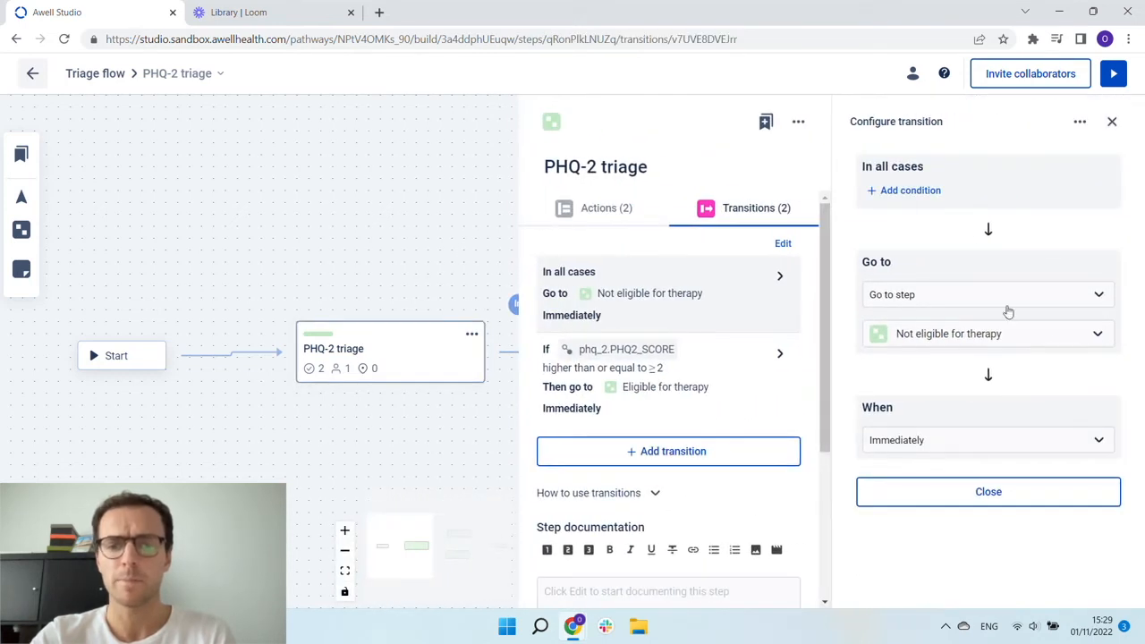
{"action": "left_click", "coordinate": [935, 191]}
{"action": "left_click", "coordinate": [1072, 221]}
{"action": "left_click", "coordinate": [1002, 284]}
{"action": "left_click", "coordinate": [948, 374]}
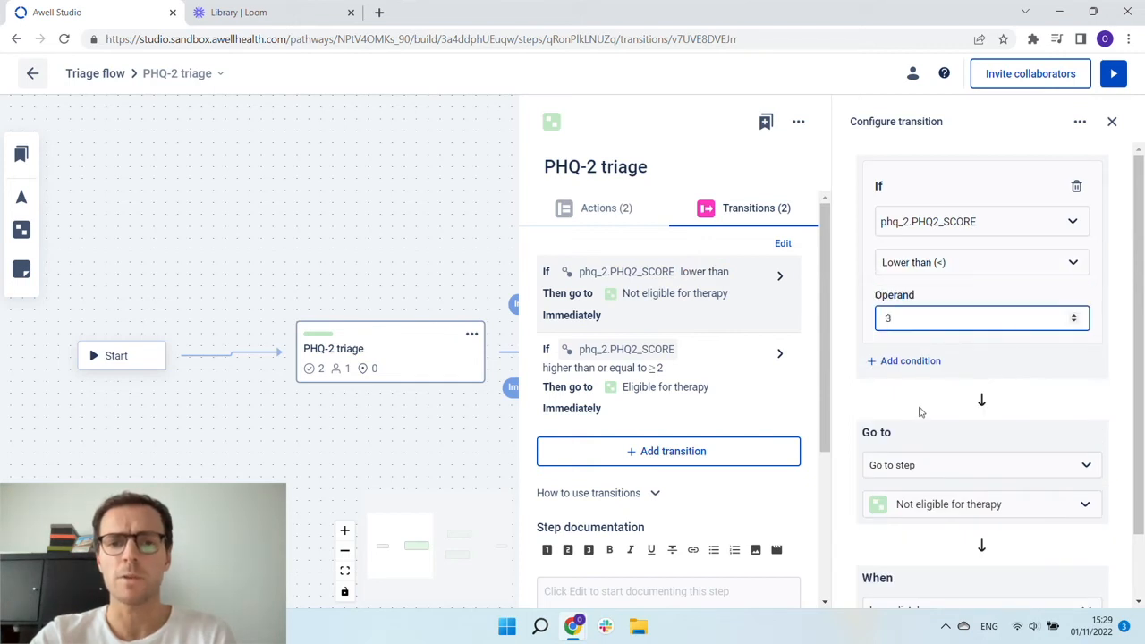
{"action": "type", "text": "3"}
{"action": "scroll", "coordinate": [925, 414], "scroll_direction": "down", "scroll_amount": 2}
{"action": "left_click", "coordinate": [412, 240]}
Step: Connect the Eligible for therapy and Not eligible for therapy steps to End, and return to the Triage flow overview
{"action": "left_click_drag", "start_coordinate": [817, 257], "coordinate": [994, 355]}
{"action": "left_click_drag", "start_coordinate": [809, 423], "coordinate": [994, 356]}
{"action": "left_click", "coordinate": [32, 74]}
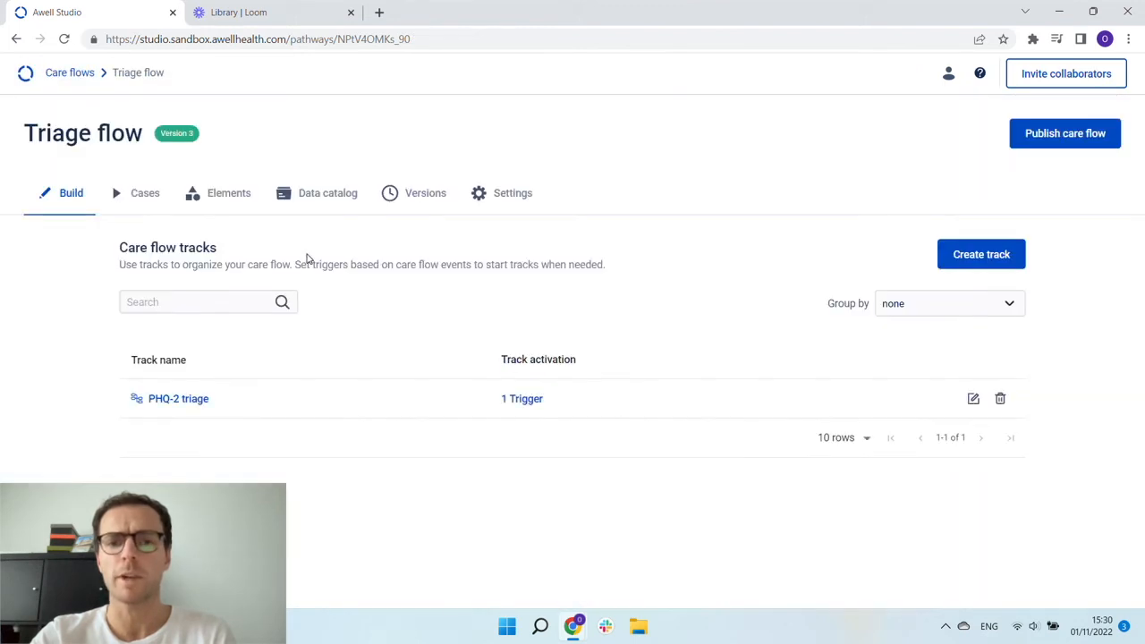
Step: Publish a new version of the care flow with the note "PHQ-2 triage added"
{"action": "left_click", "coordinate": [1046, 143]}
{"action": "type", "text": "P"}
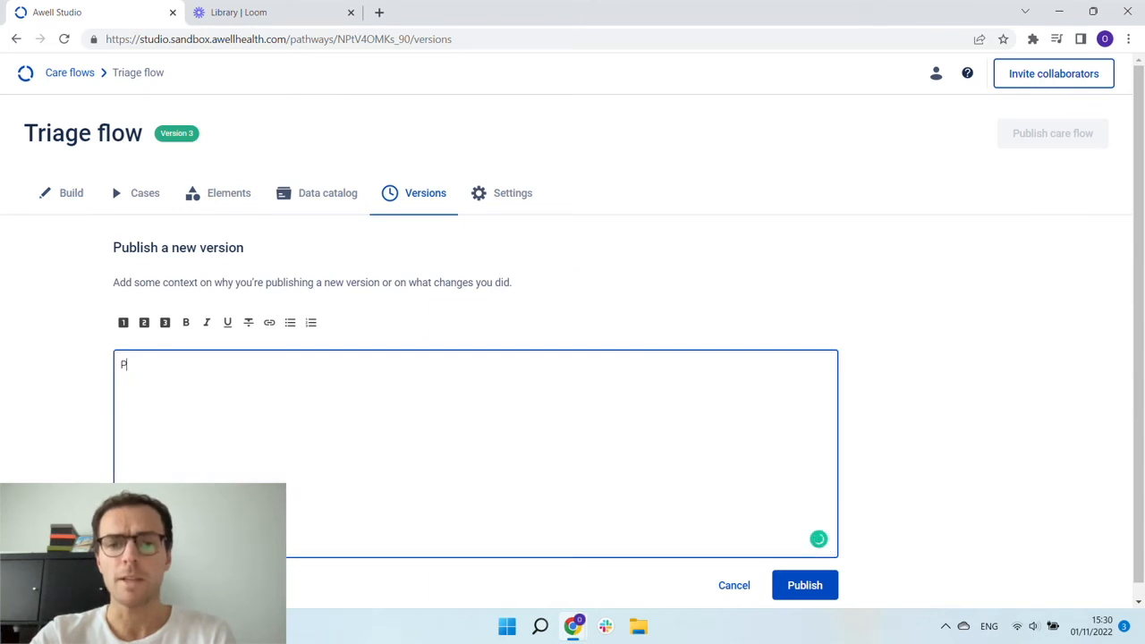
{"action": "type", "text": "HA-2 triage added"}
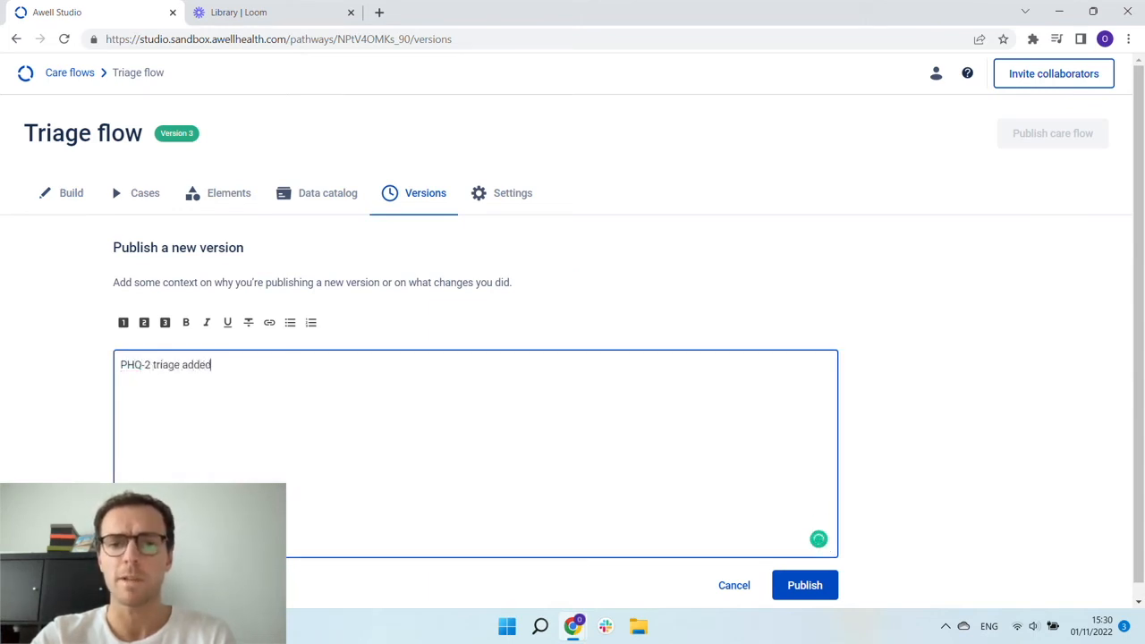
{"action": "left_click", "coordinate": [805, 584]}
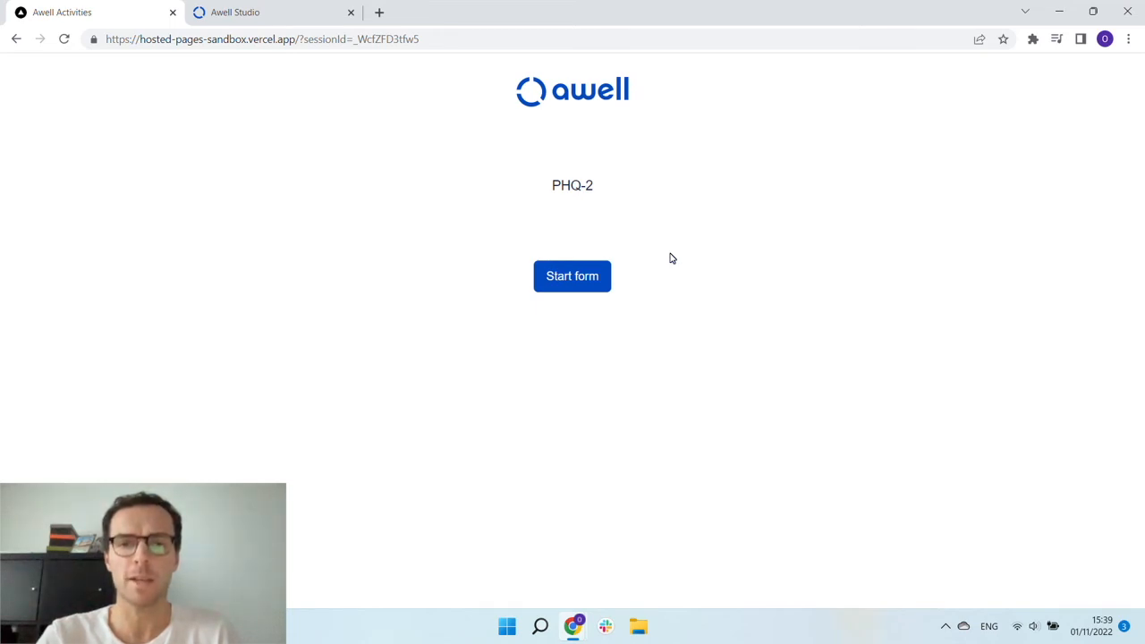
Step: Fill in the patient's PHQ-2 form with "Nearly every day" for both questions and submit it
{"action": "left_click", "coordinate": [540, 282]}
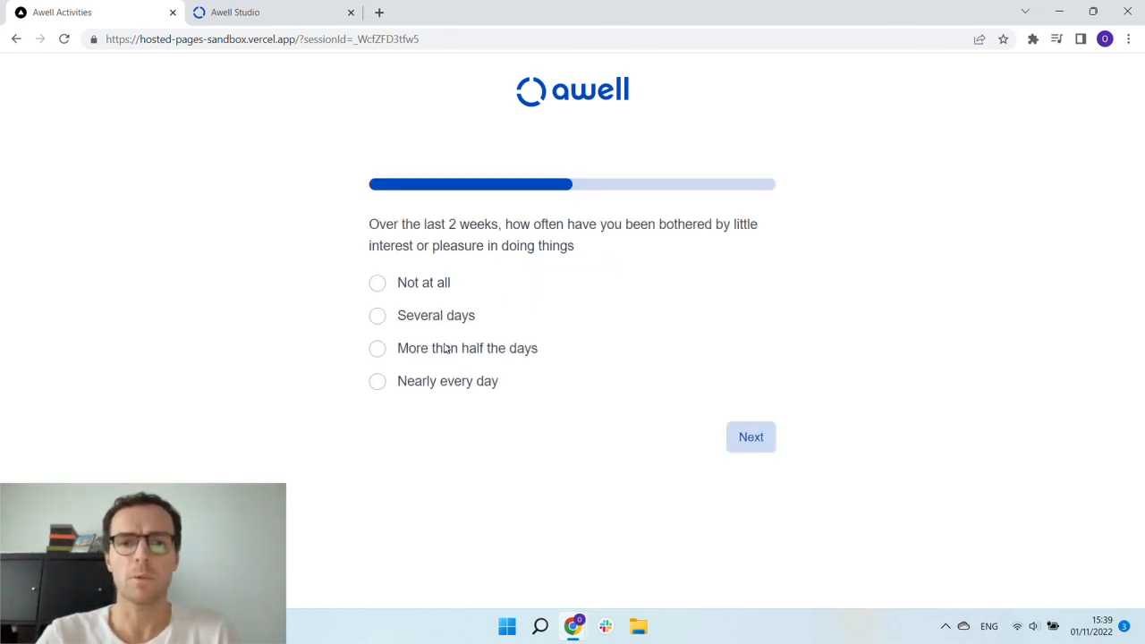
{"action": "left_click", "coordinate": [434, 388]}
{"action": "left_click", "coordinate": [732, 435]}
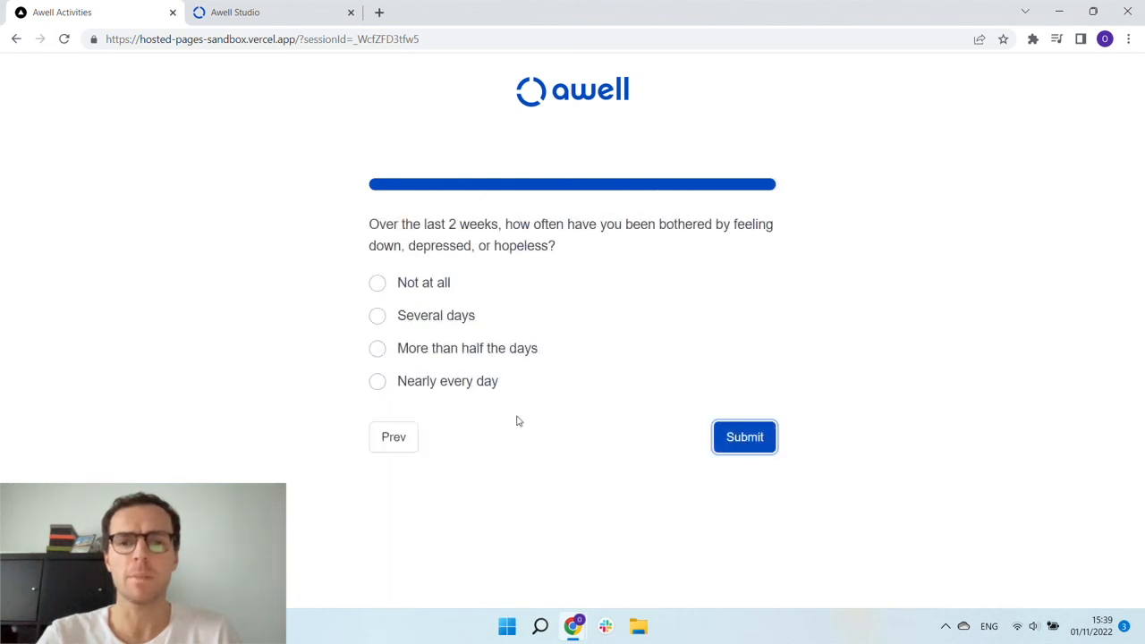
{"action": "left_click", "coordinate": [470, 391]}
{"action": "left_click", "coordinate": [743, 436]}
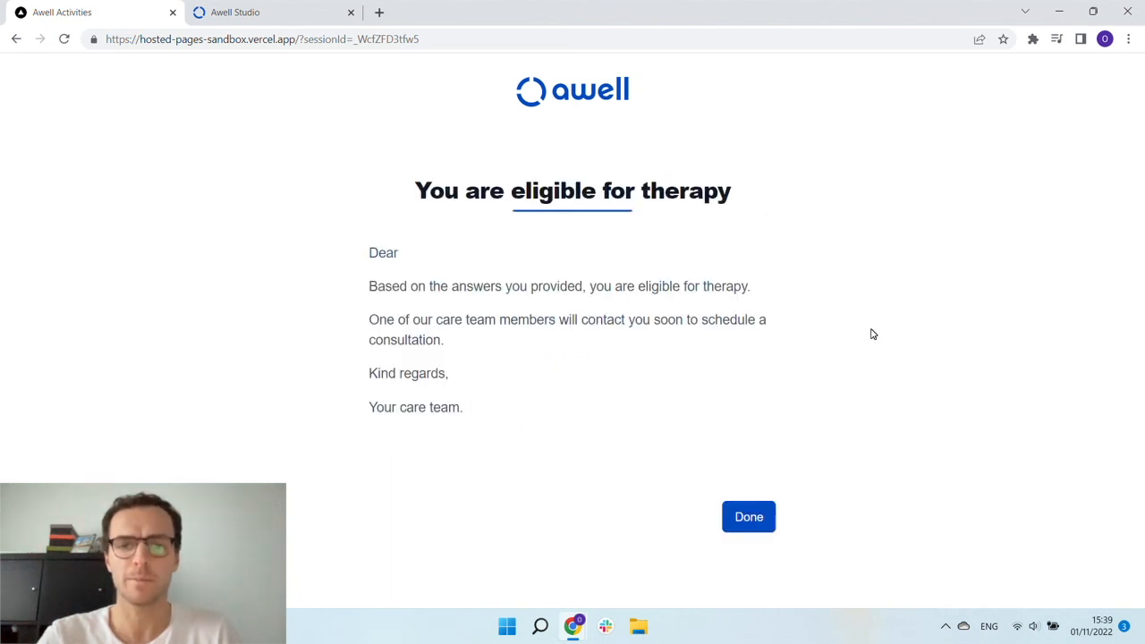
Step: Switch to Awell Studio to view the Get started track of the Onboarding flow - generic care flow
{"action": "left_click", "coordinate": [317, 18]}
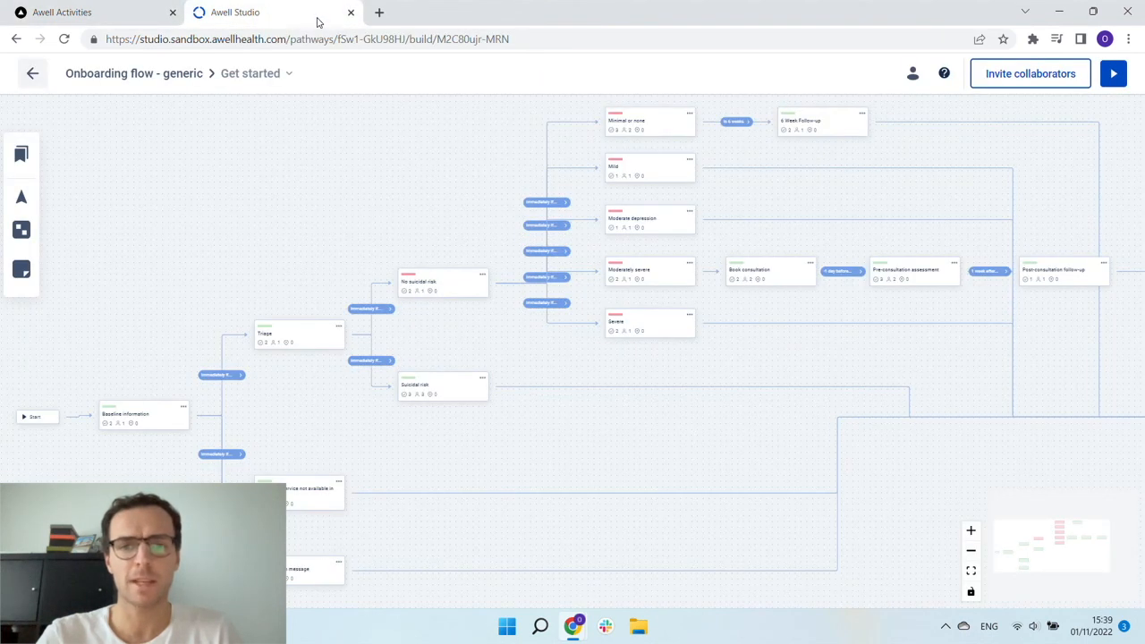